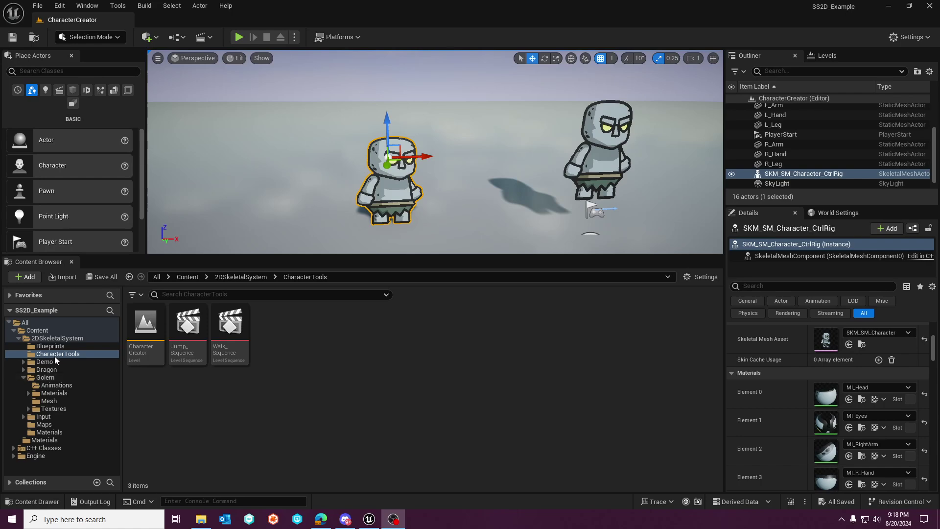
- Reframe the view of both golems and select the left rigged golem character
scroll(519, 176, "down", 3)
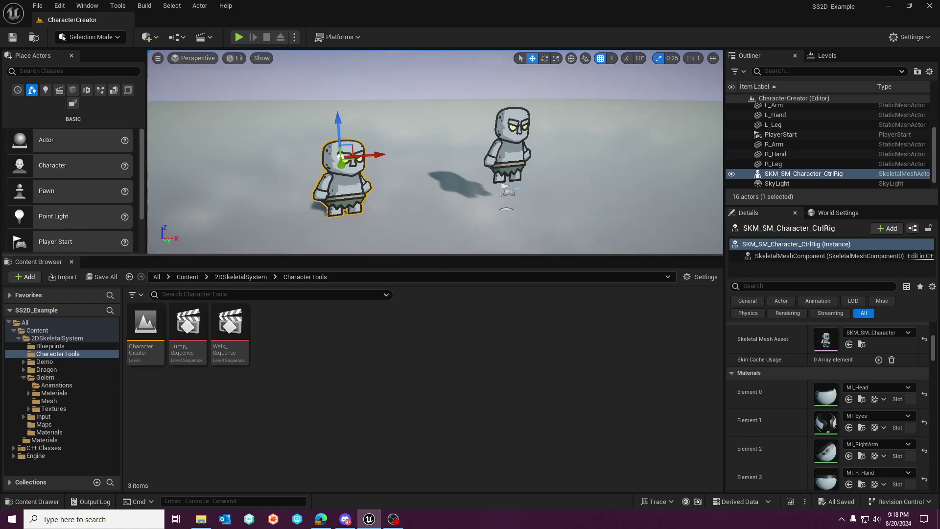
left_click(528, 152)
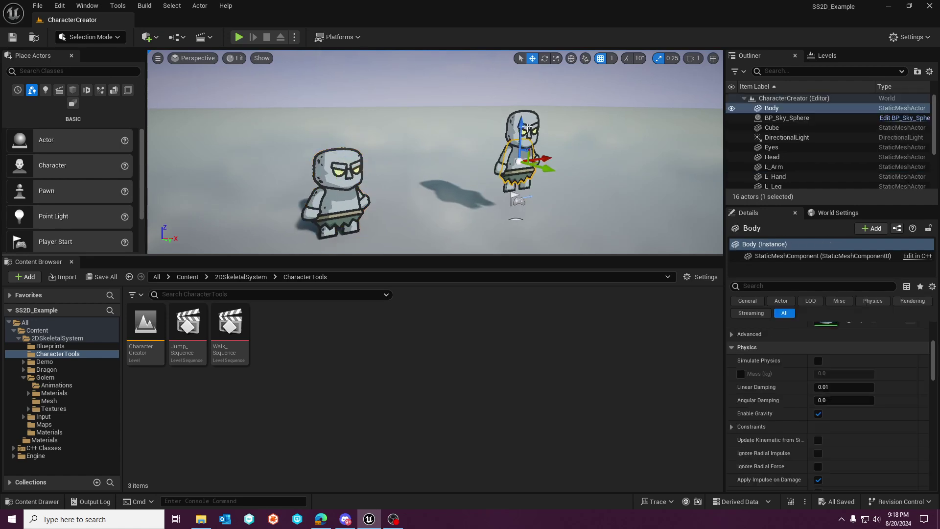
right_click_drag(436, 152, 448, 166)
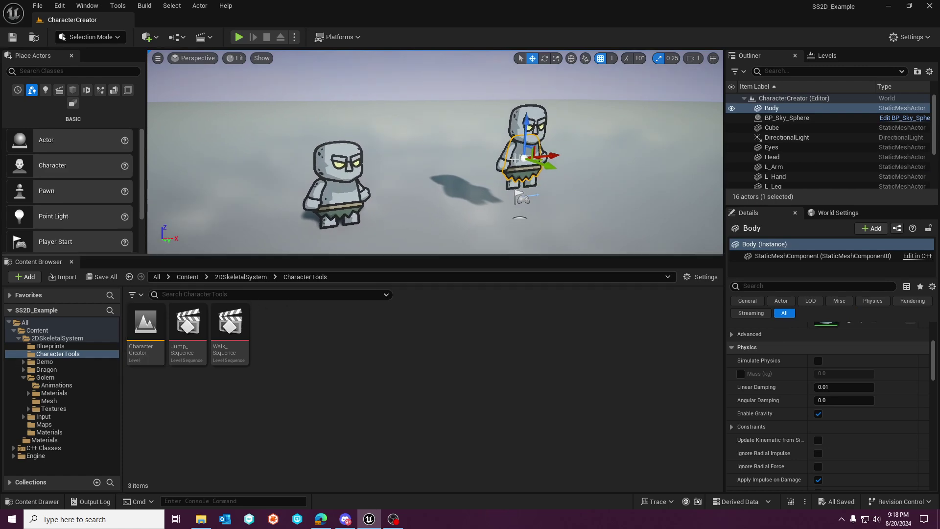
left_click(314, 185)
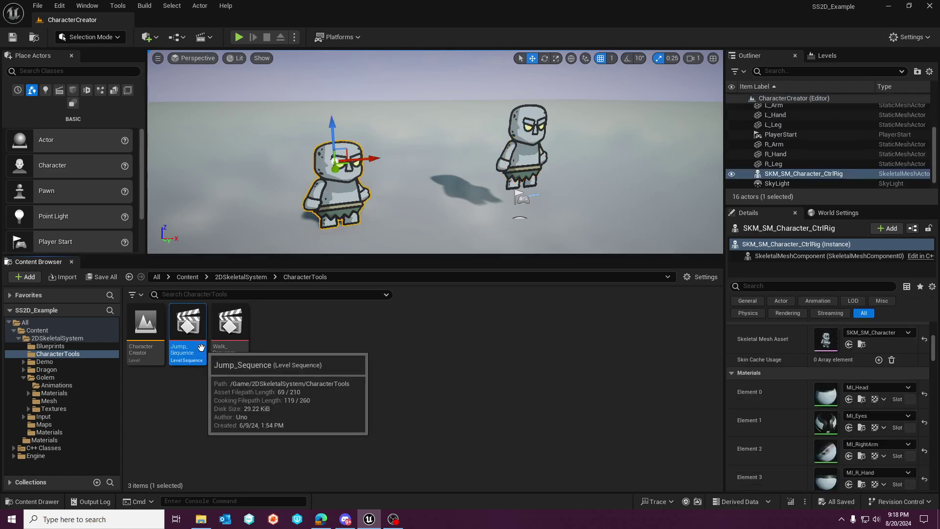
- Open Jump_Sequence and play, then pause, the jump animation
double_click(188, 325)
left_click(110, 485)
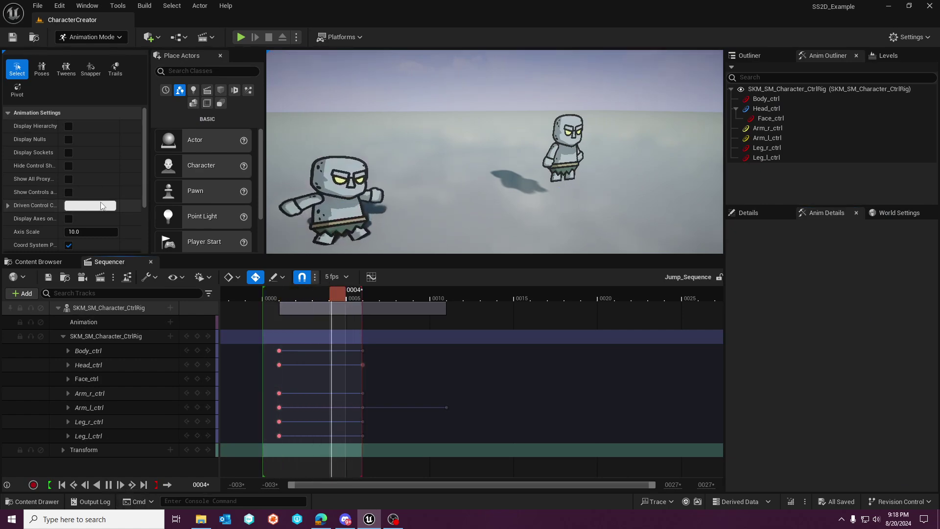
left_click(110, 485)
- Use Browse to Asset on the golem actor to find its control rig in the Golem folder
left_click(63, 262)
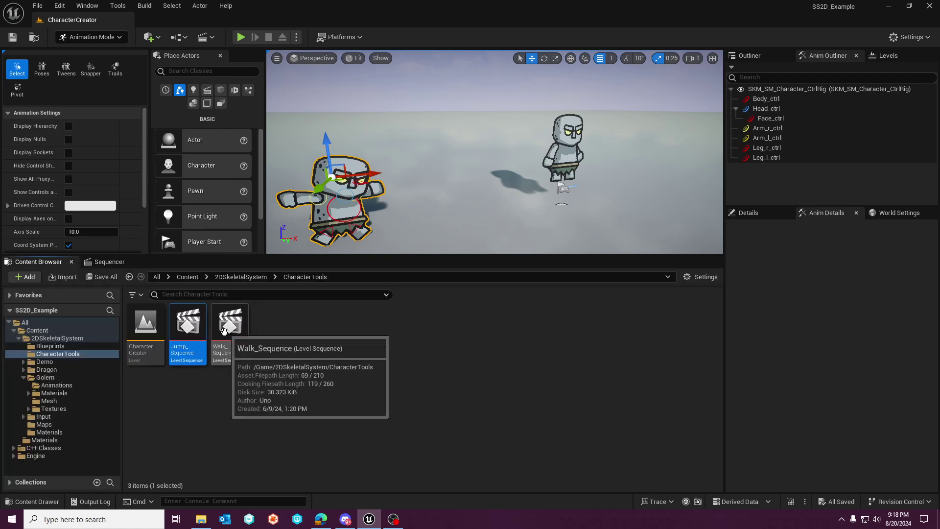
left_click(764, 57)
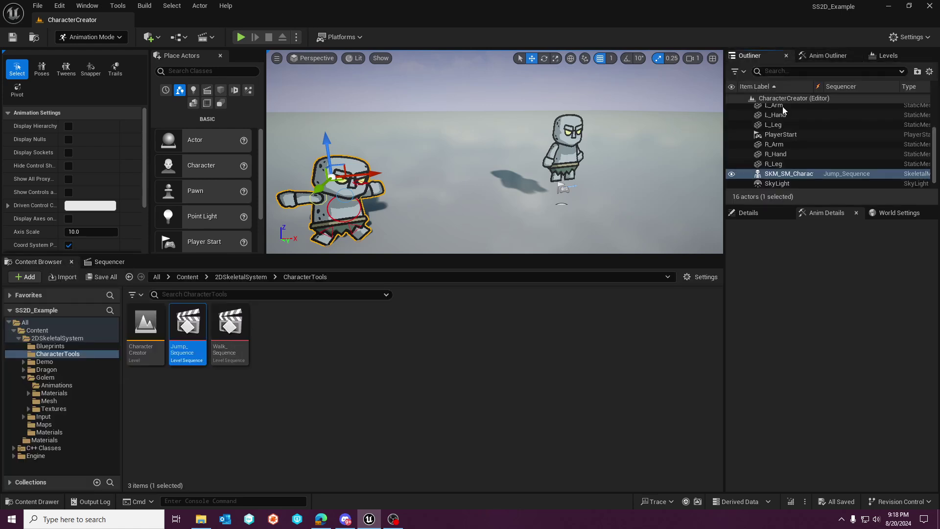
right_click(784, 177)
left_click(689, 170)
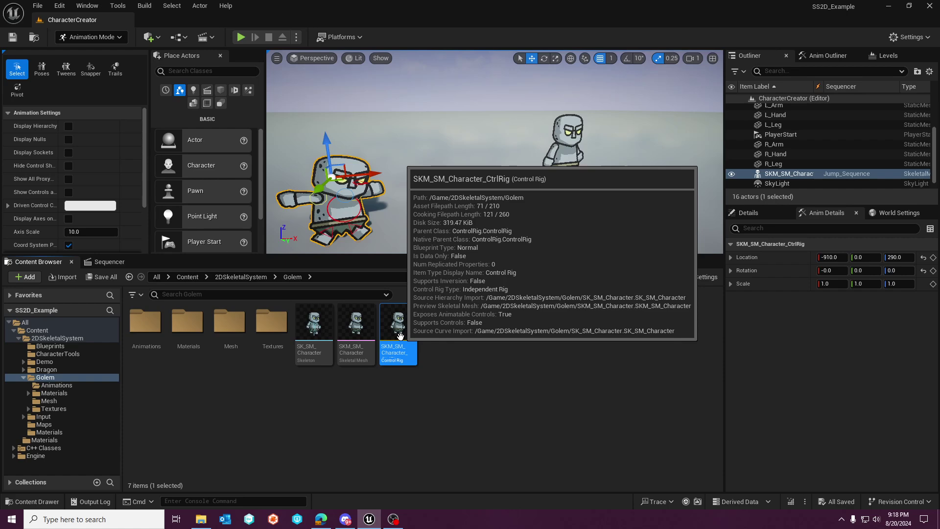
double_click(401, 336)
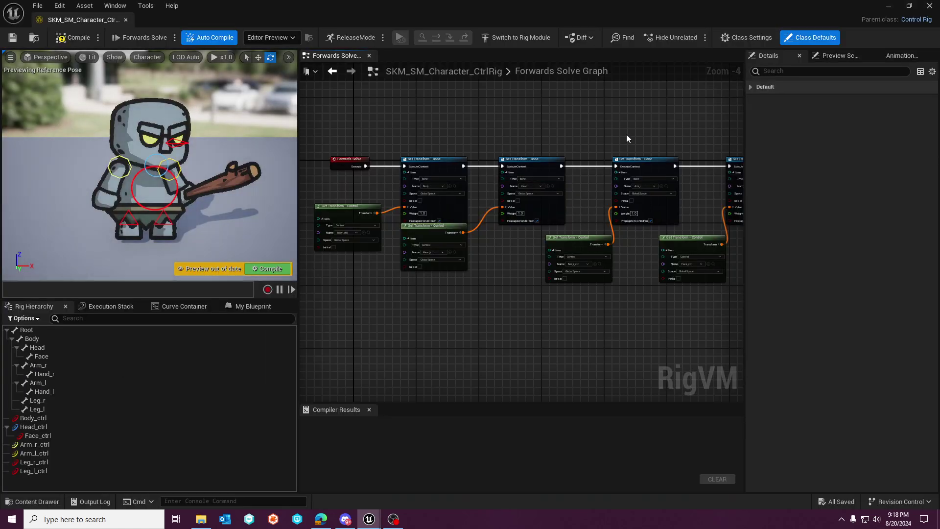
right_click_drag(627, 135, 693, 165)
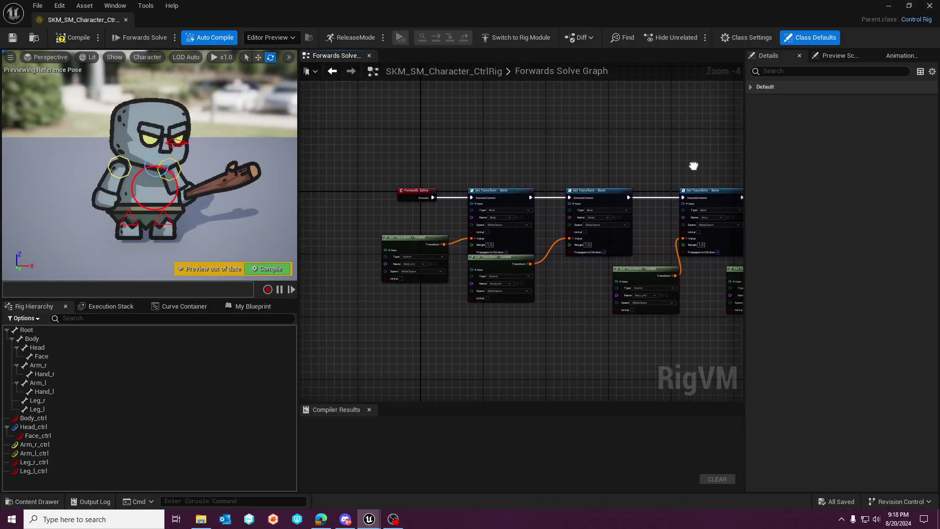
left_click(125, 20)
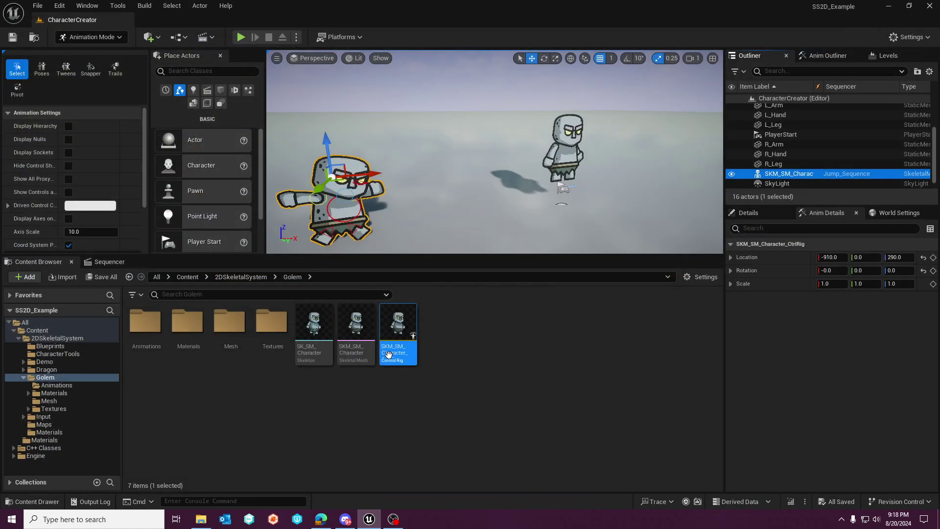
right_click(357, 333)
mouse_move(437, 231)
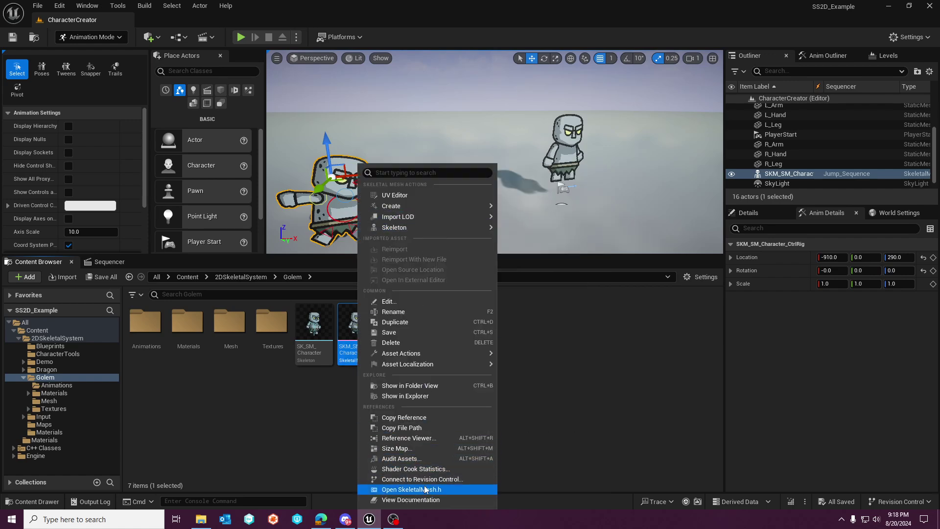
mouse_move(430, 354)
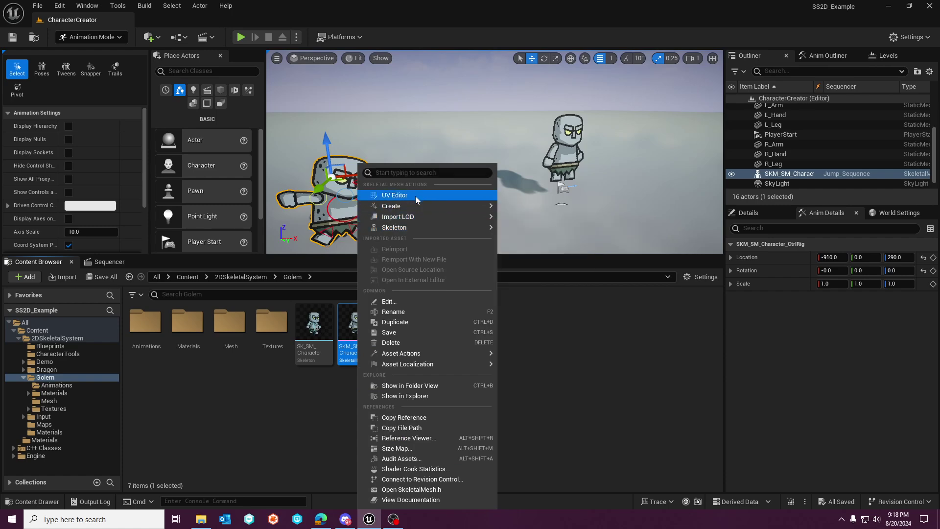
mouse_move(418, 205)
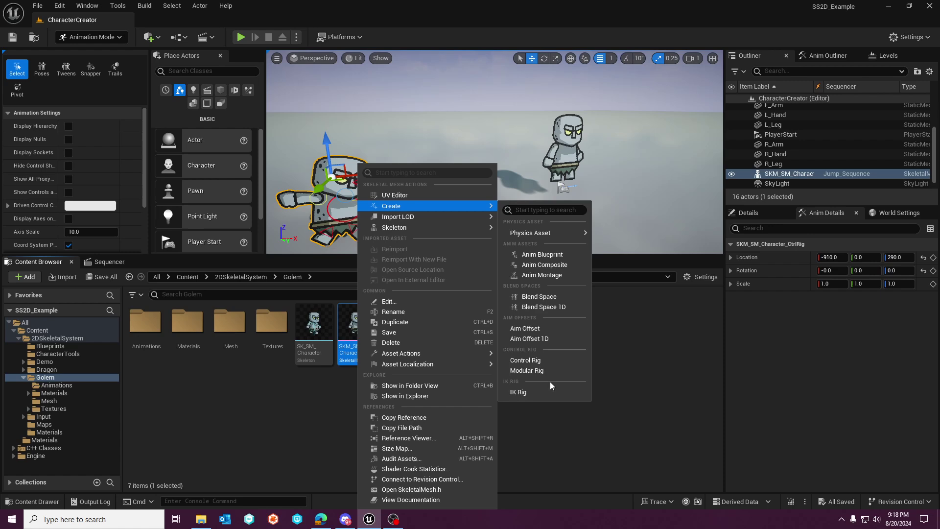
left_click(521, 360)
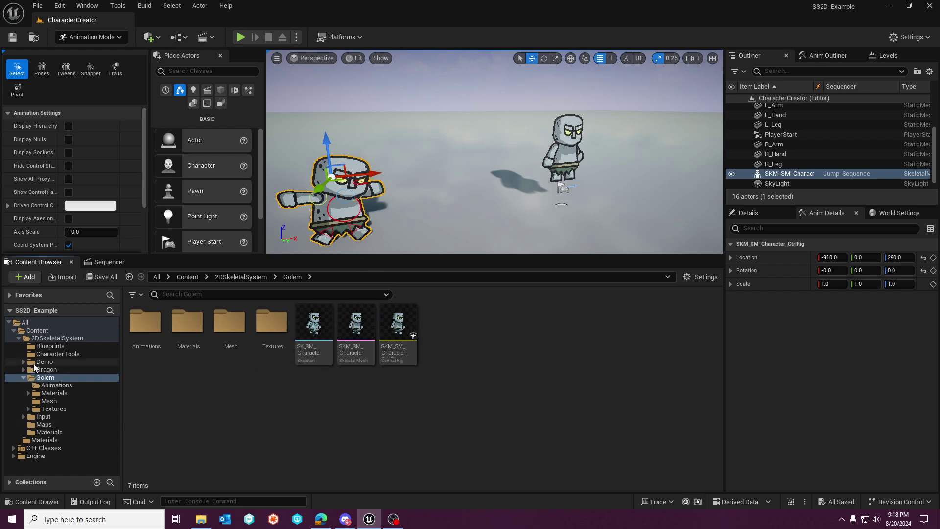
- In CharacterTools, create a Cinematics > Level Sequence named Idle_Sequence beside Jump_Sequence
left_click(57, 354)
left_click(191, 333)
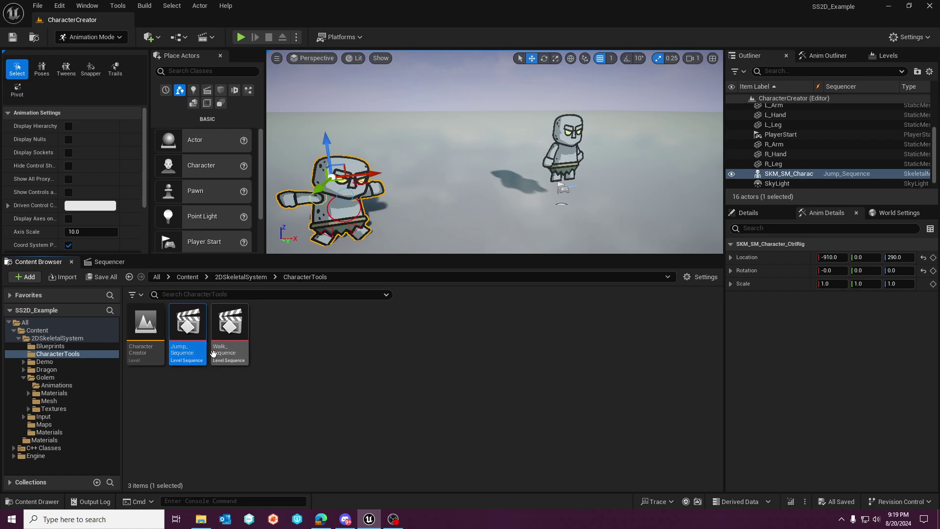
left_click(376, 366)
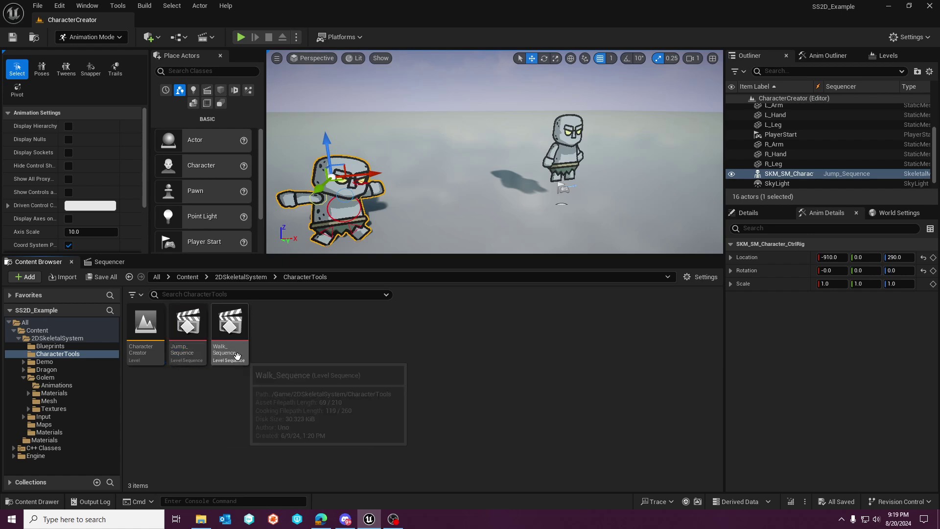
right_click(292, 354)
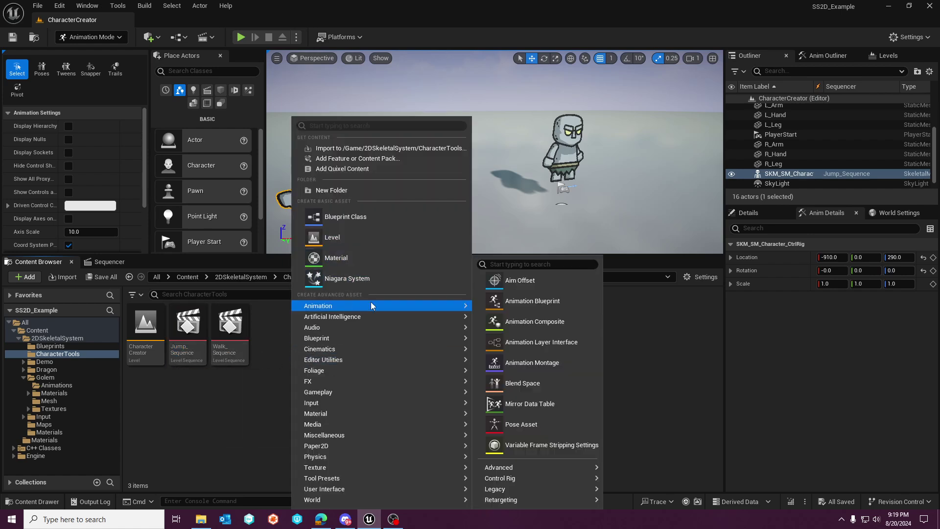
mouse_move(369, 351)
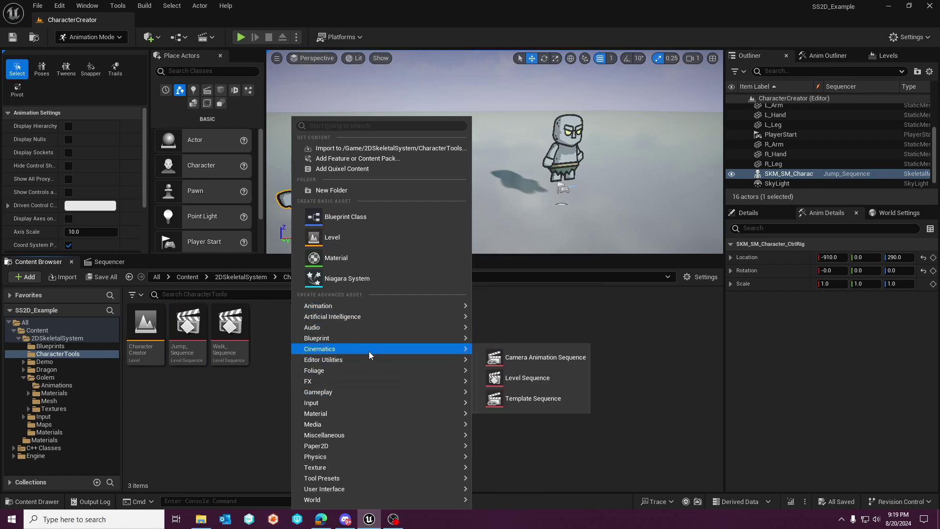
left_click(524, 378)
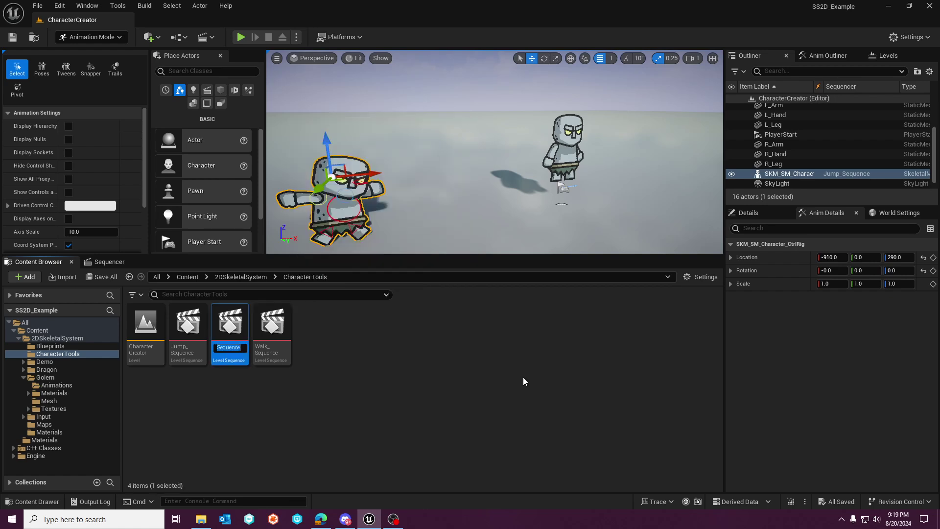
type("Idel")
key("Return")
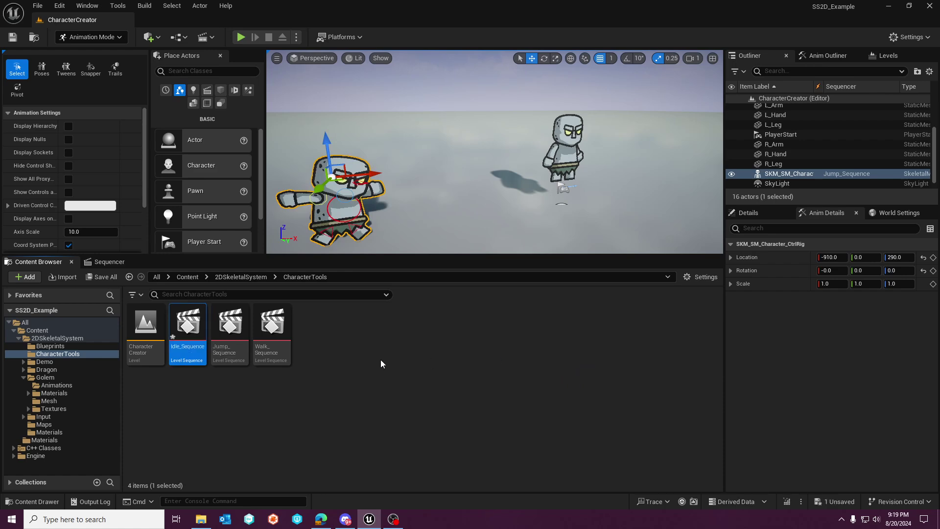
- Open Idle_Sequence in Sequencer and add the rigged golem SKM_SM_Character_CtrlRig to it
double_click(195, 347)
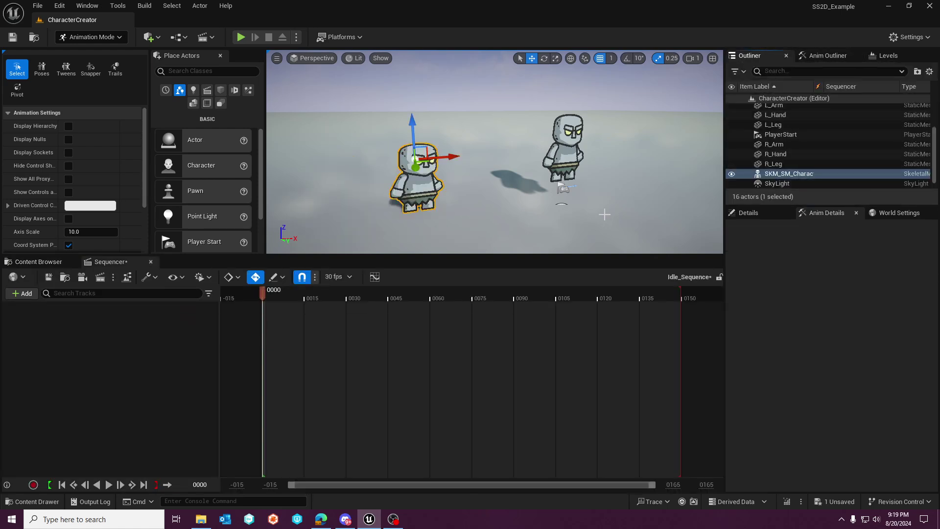
left_click(22, 294)
mouse_move(59, 320)
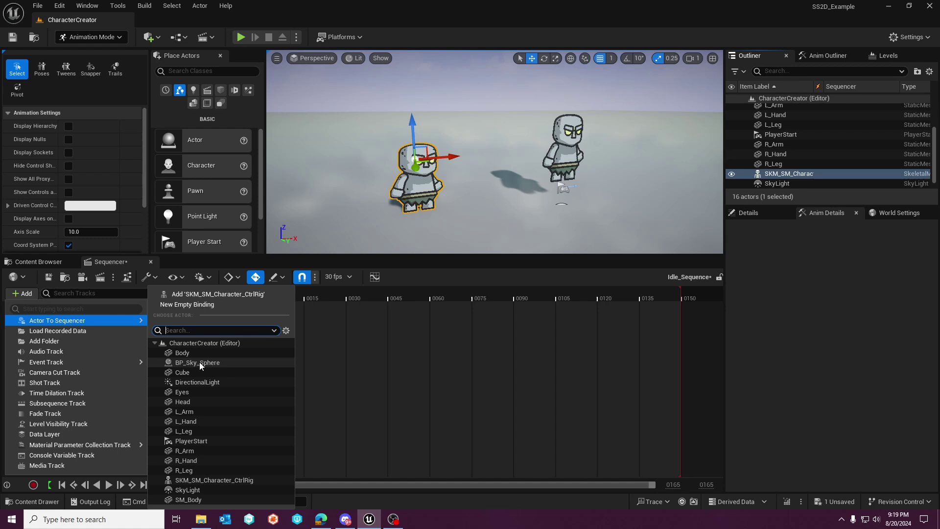
left_click(214, 480)
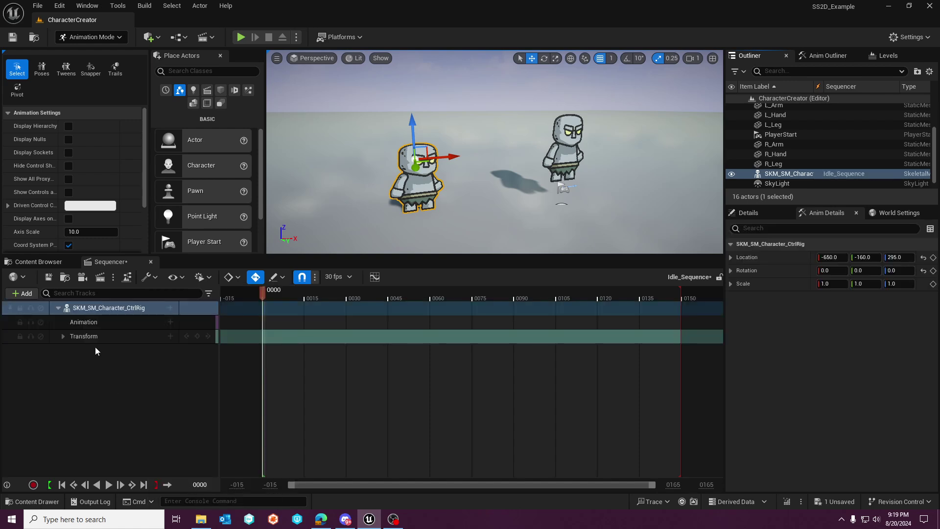
left_click(260, 318)
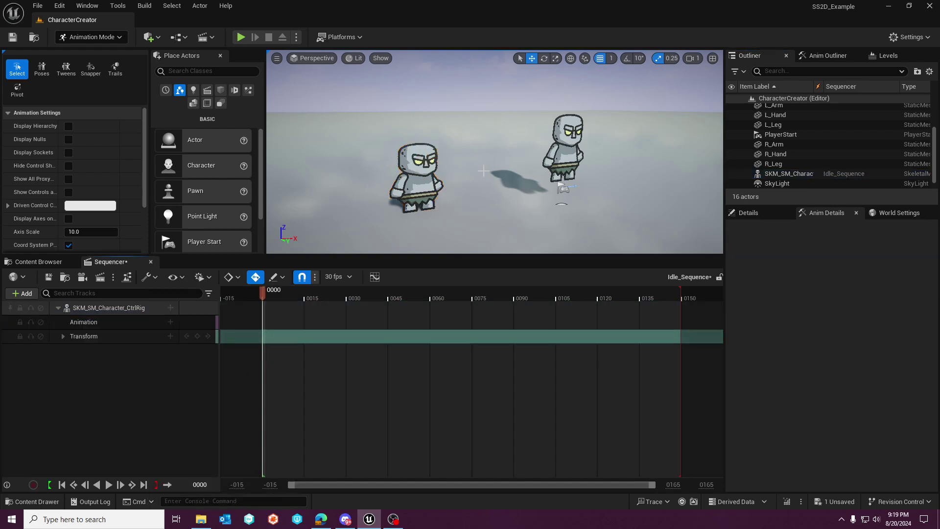
- Remove the section from the golem's Animation track
left_click(102, 308)
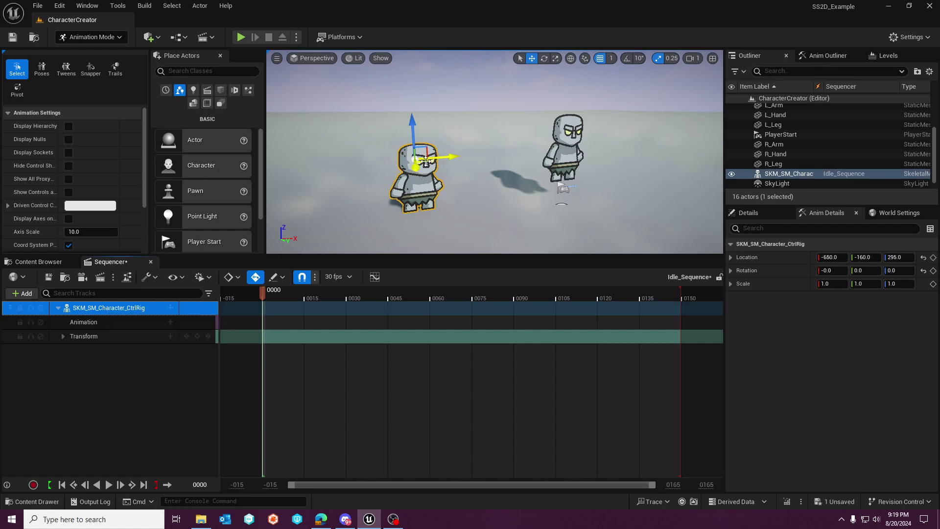
left_click(95, 323)
right_click(95, 323)
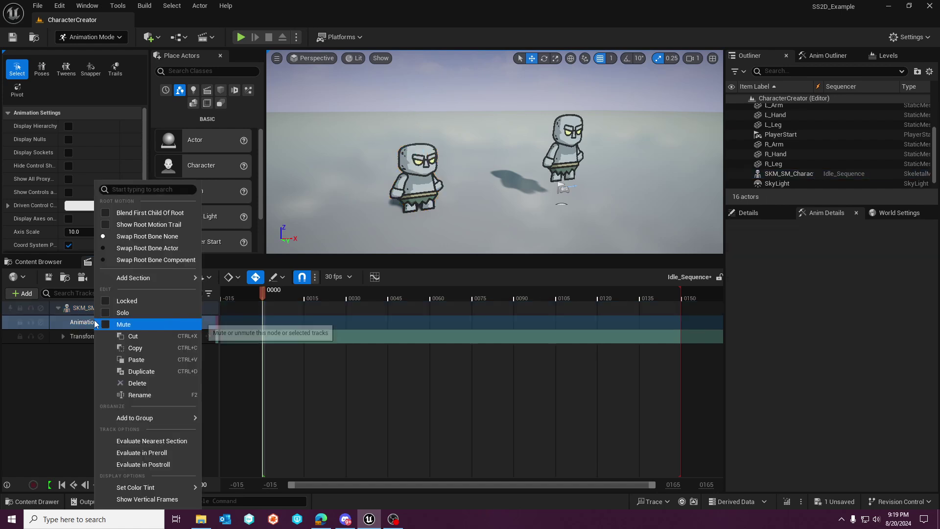
left_click(94, 319)
- Open the SKM_SM_Character_CtrlRig track's options, then close the menu and deselect the track
left_click(79, 308)
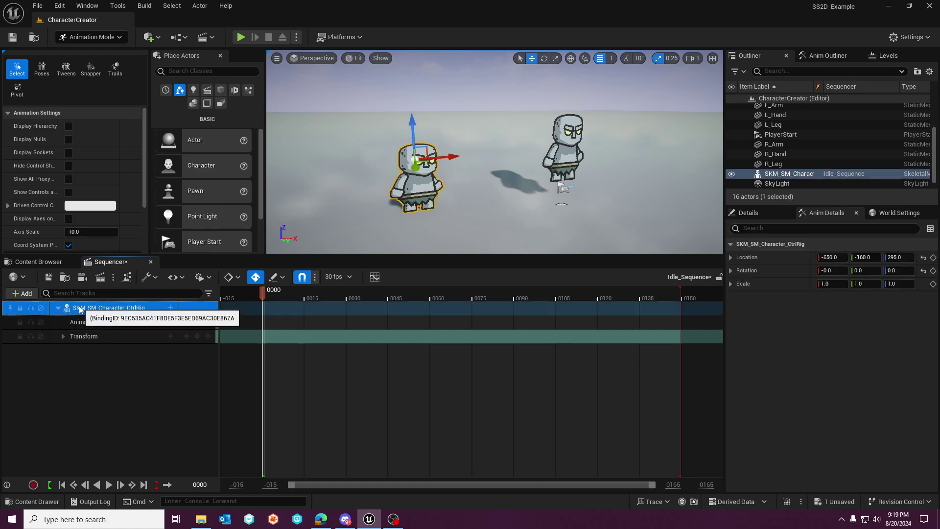
right_click(79, 308)
mouse_move(121, 486)
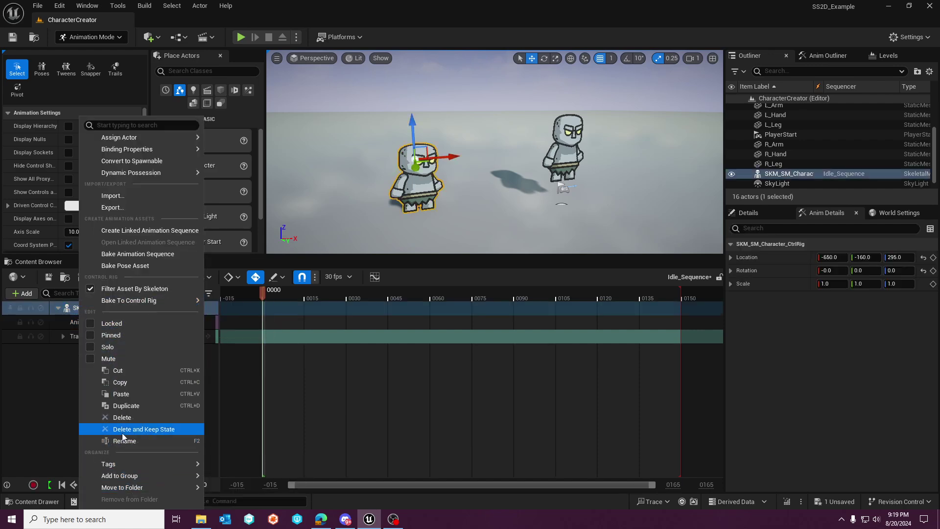
left_click(39, 381)
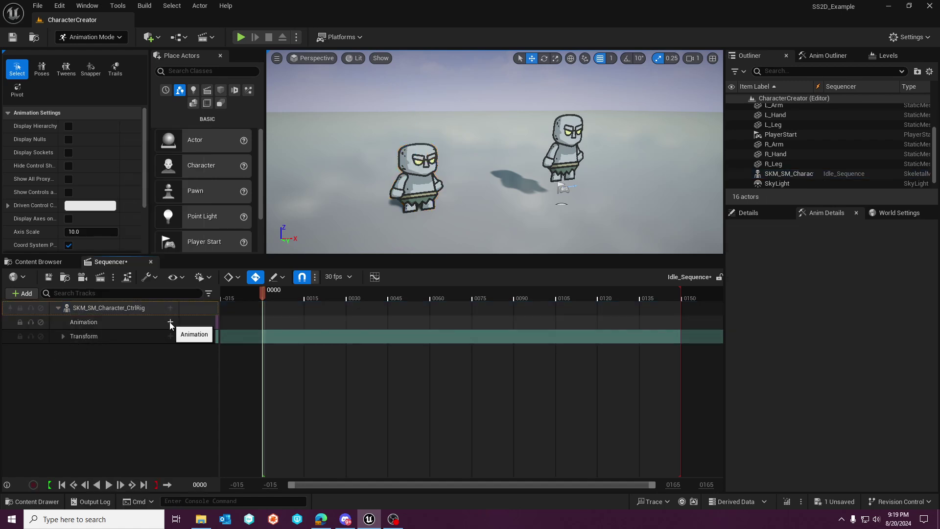
- Add the SKM_SM_Character_CtrlRig control rig class track and expand it to show Body, Head, Face, Arm and Leg controls
left_click(170, 309)
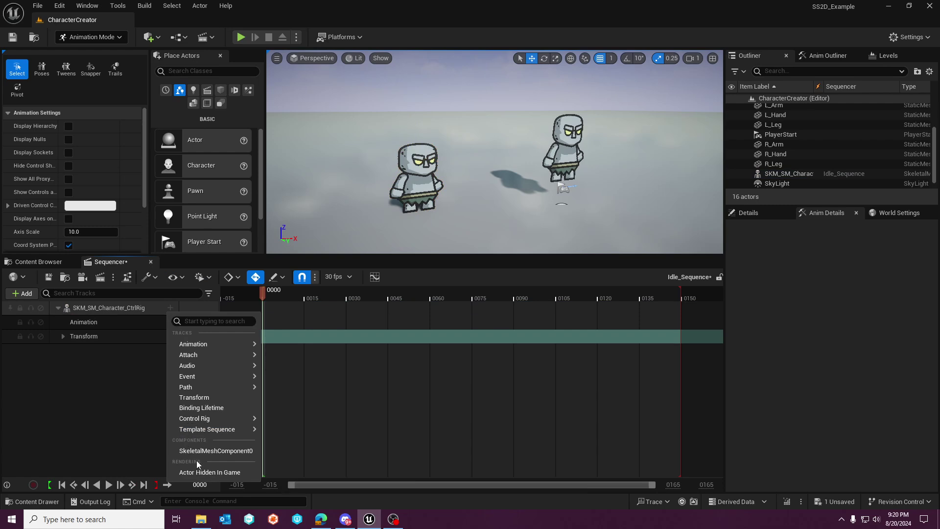
mouse_move(219, 421)
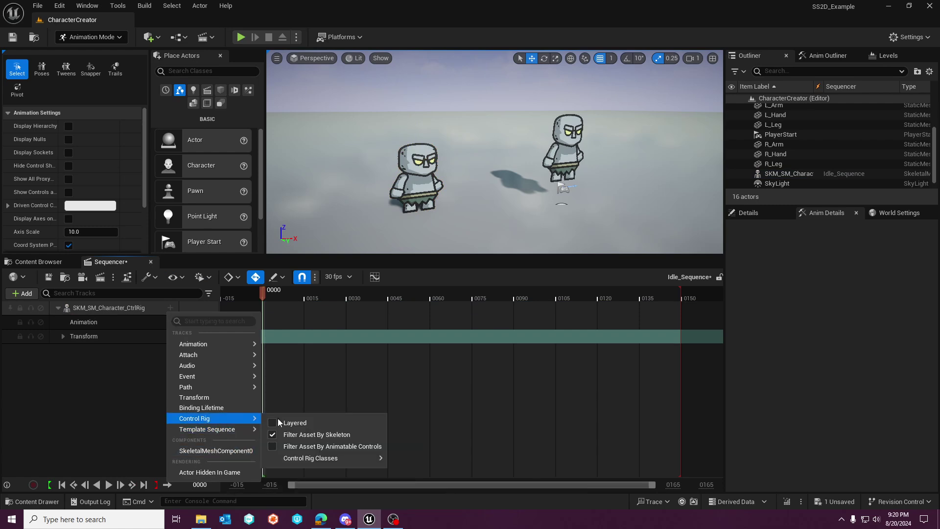
mouse_move(305, 460)
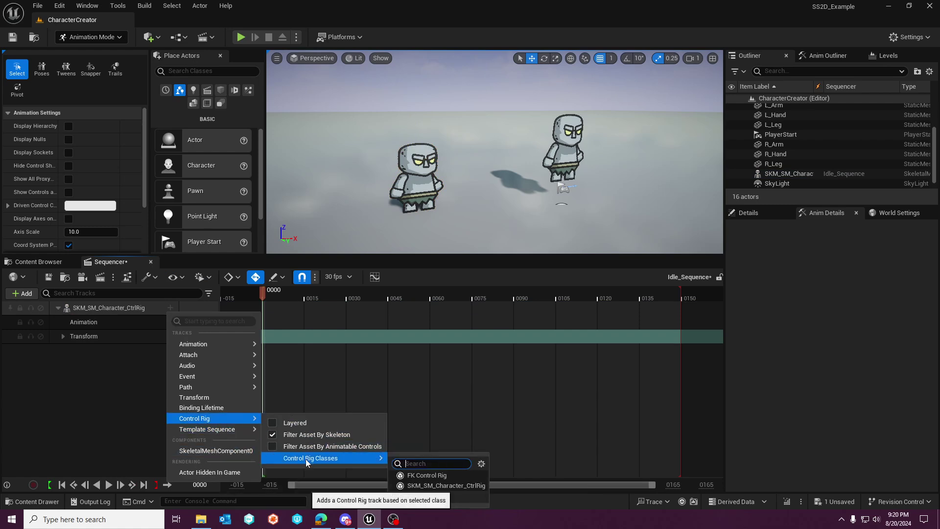
left_click(412, 485)
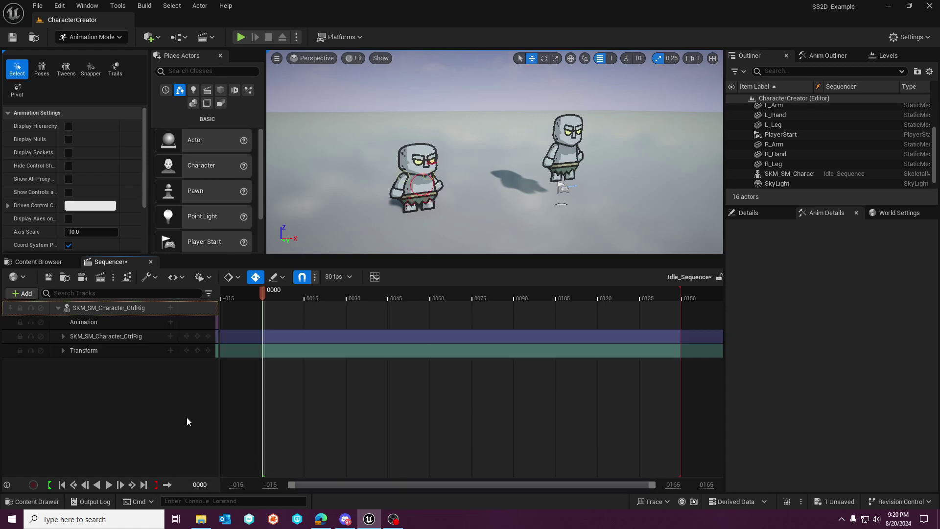
left_click(60, 336)
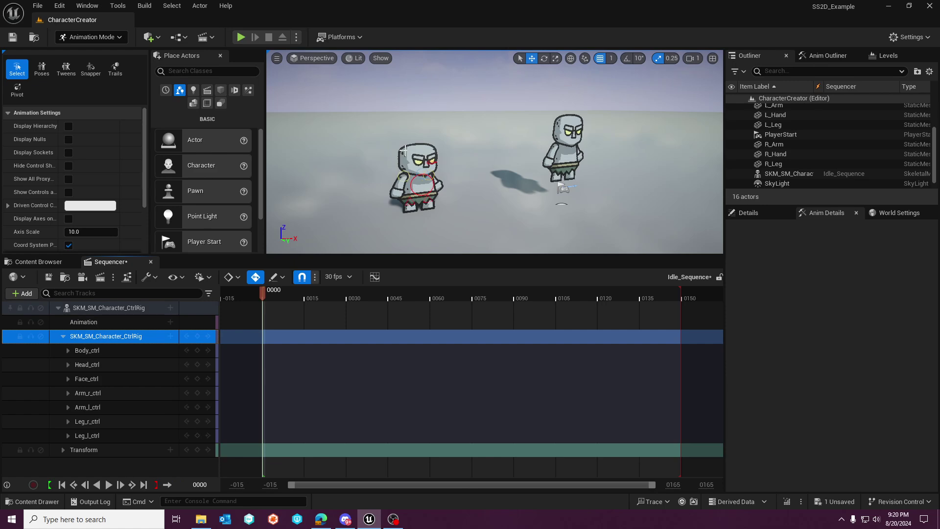
right_click_drag(470, 209, 448, 218)
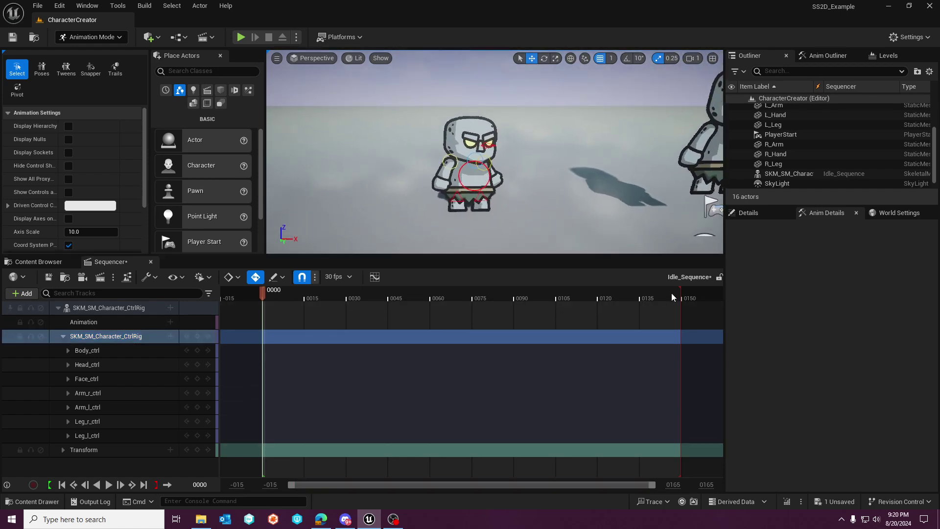
- End the playback range near frame 30, enable Auto-Key, and key Body_ctrl at frames 0 and 30
left_click_drag(680, 290, 348, 296)
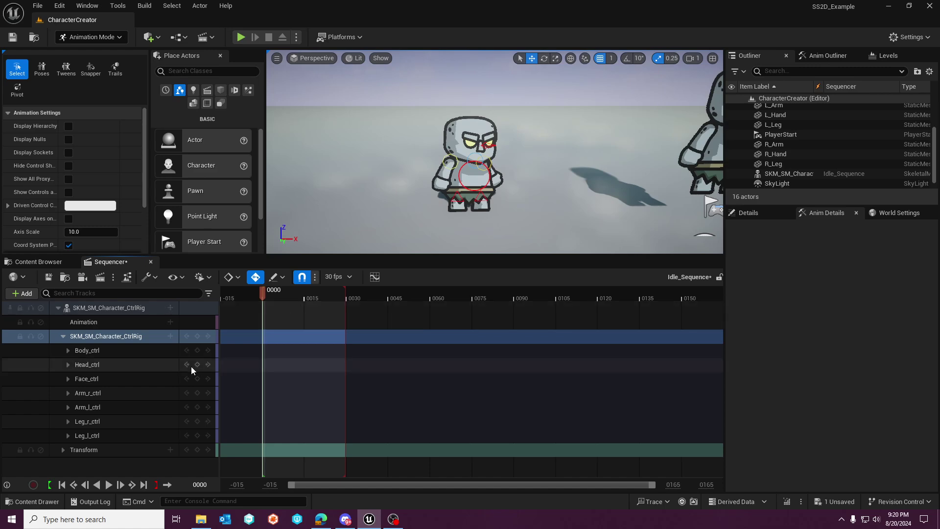
left_click(114, 352)
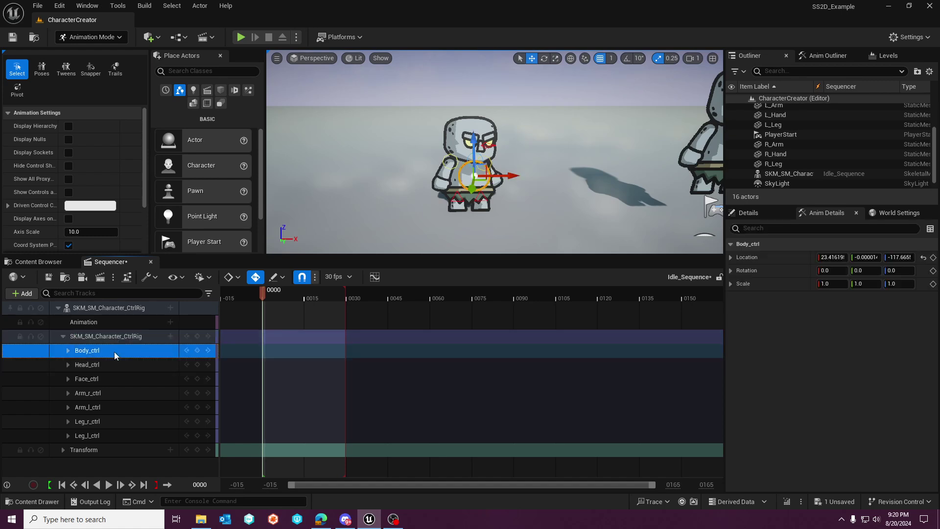
left_click(253, 280)
left_click(197, 351)
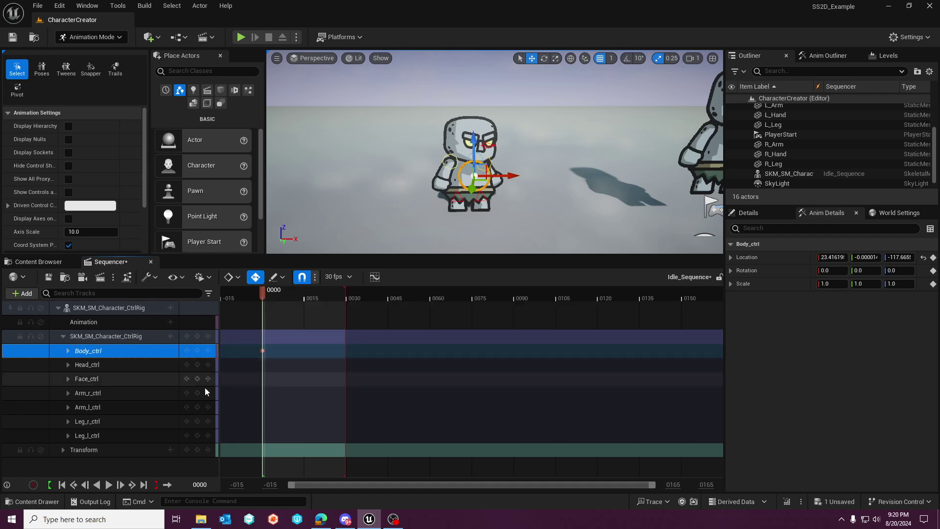
left_click_drag(261, 293, 349, 301)
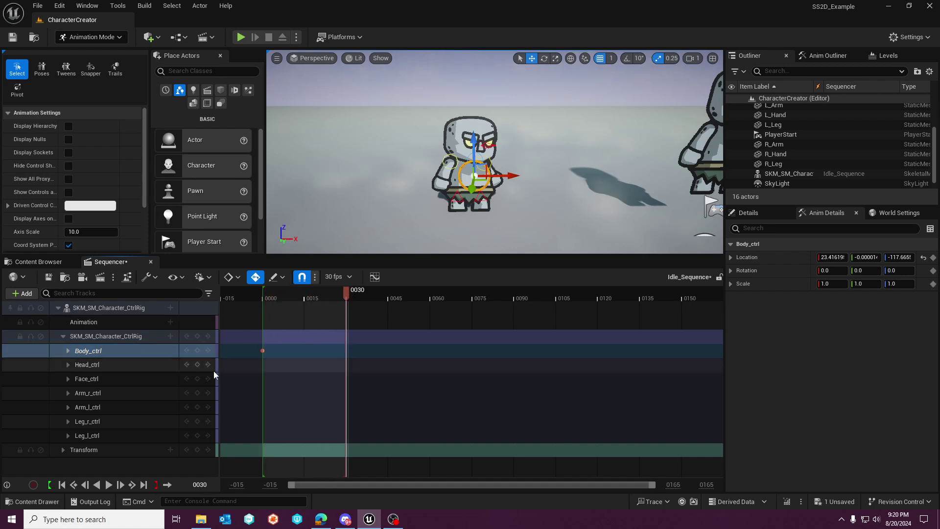
left_click(197, 351)
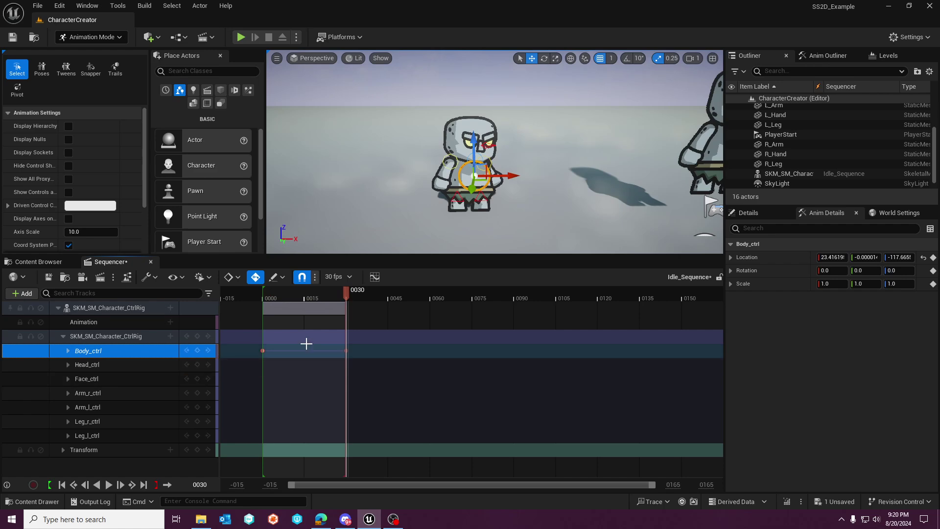
- Raise the body to Z -108.665 at frame 15 and play the loop to preview
left_click_drag(341, 296, 306, 299)
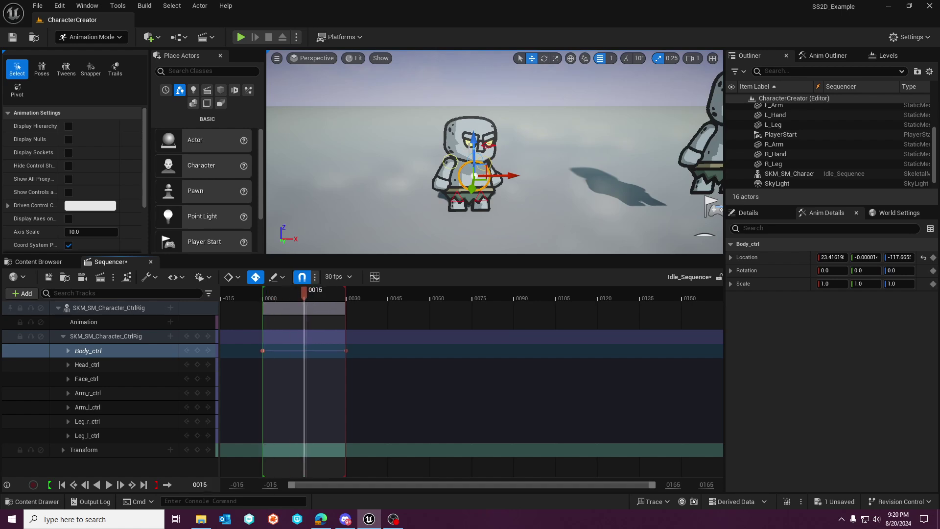
left_click_drag(473, 145, 473, 142)
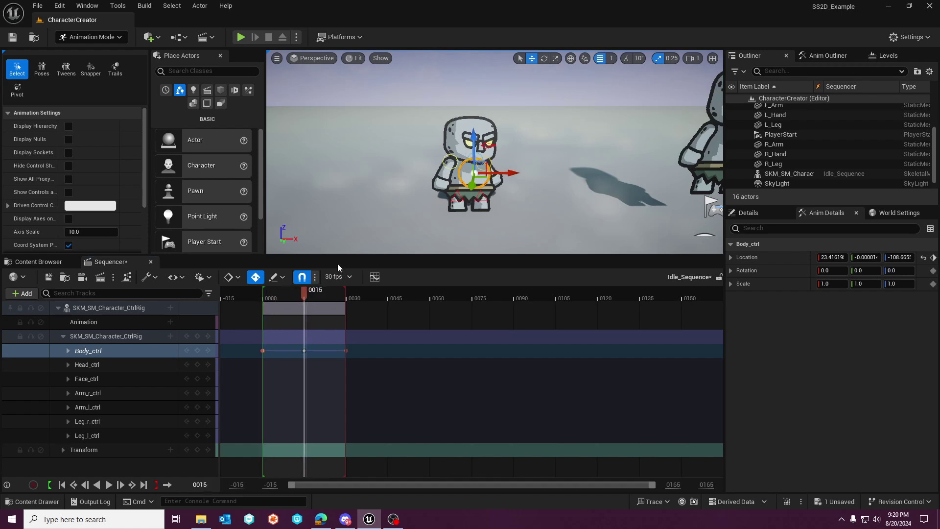
left_click(104, 486)
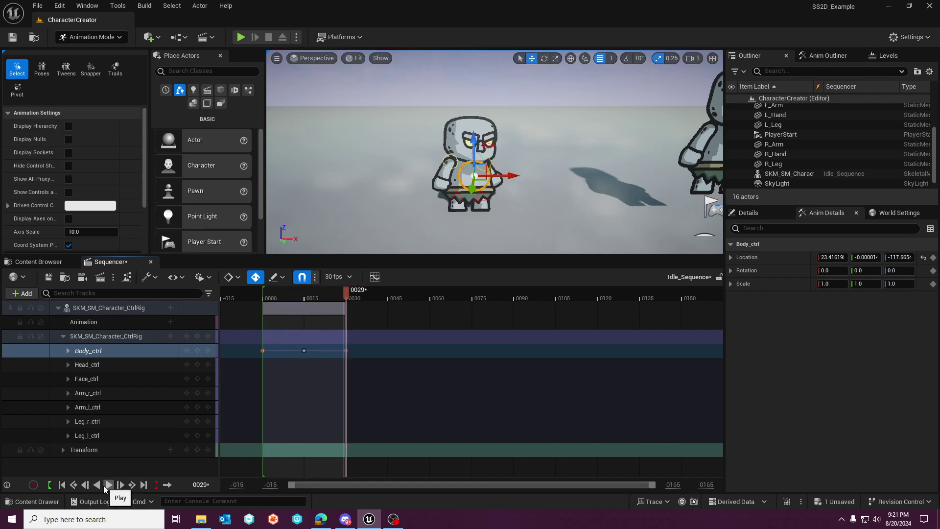
left_click(104, 487)
left_click(105, 488)
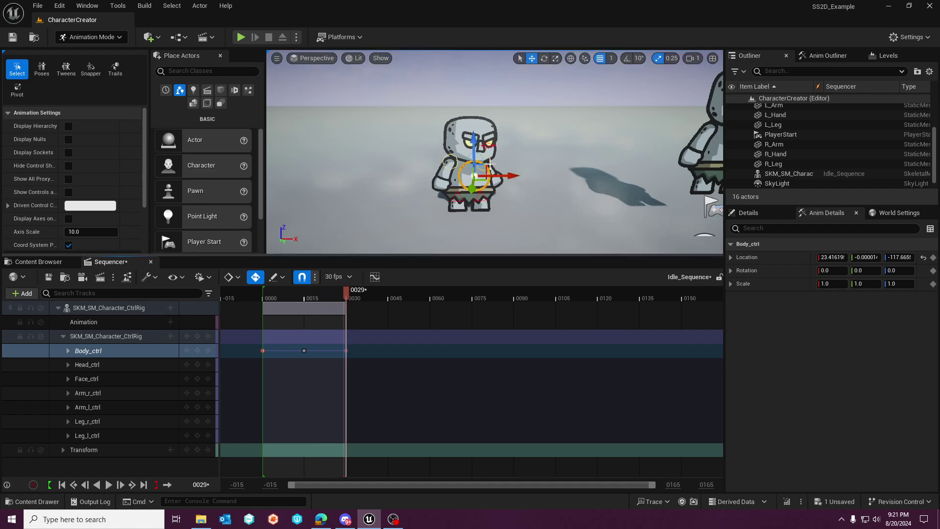
- Key Arm_l_ctrl at frames 0 and 30, and rotate it about 4.38 at frame 15
left_click(491, 163)
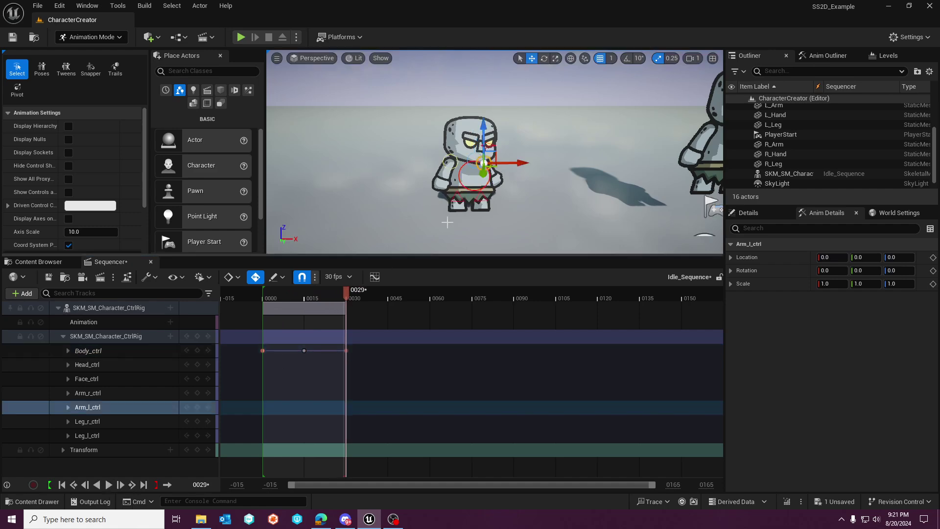
left_click(202, 407)
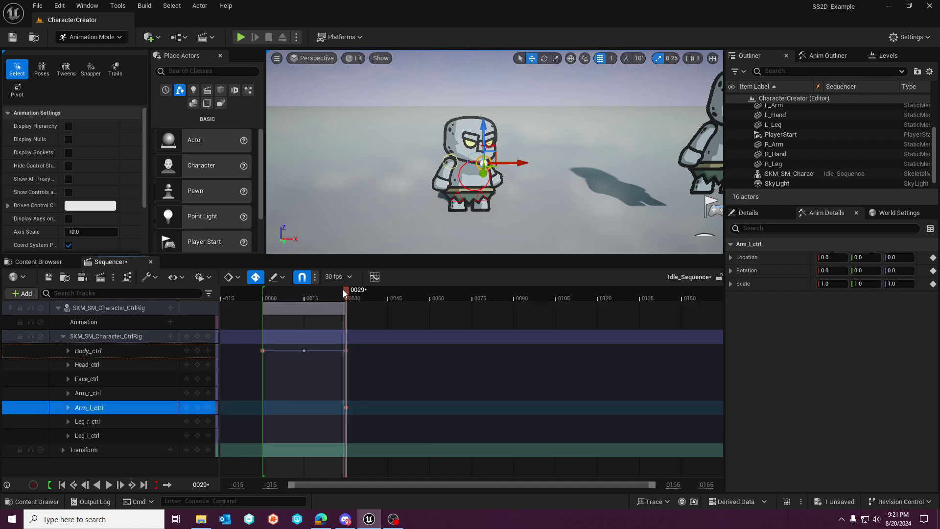
left_click_drag(346, 292, 263, 294)
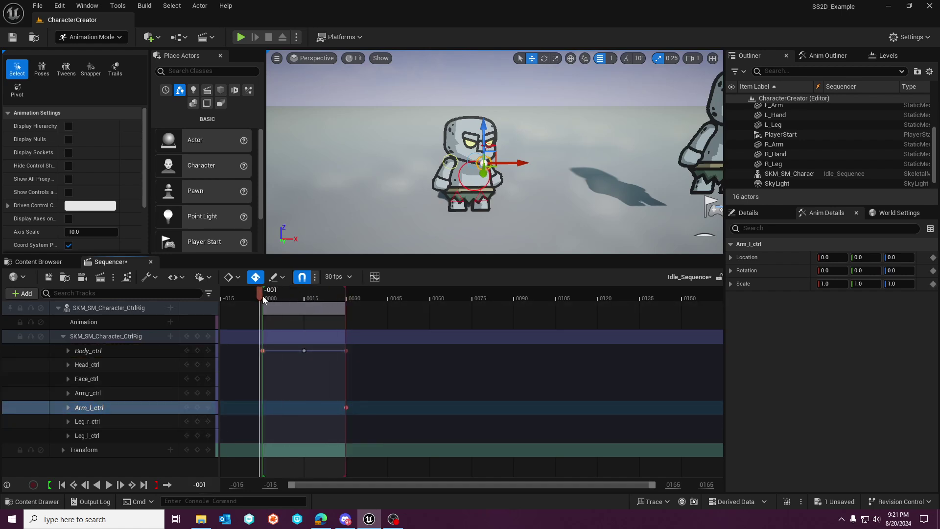
left_click(197, 408)
left_click_drag(263, 292, 306, 300)
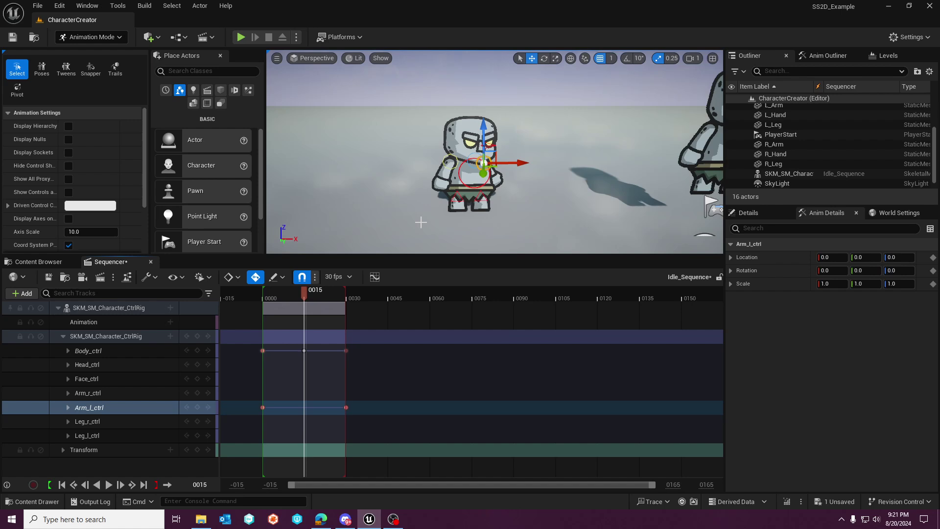
left_click(543, 59)
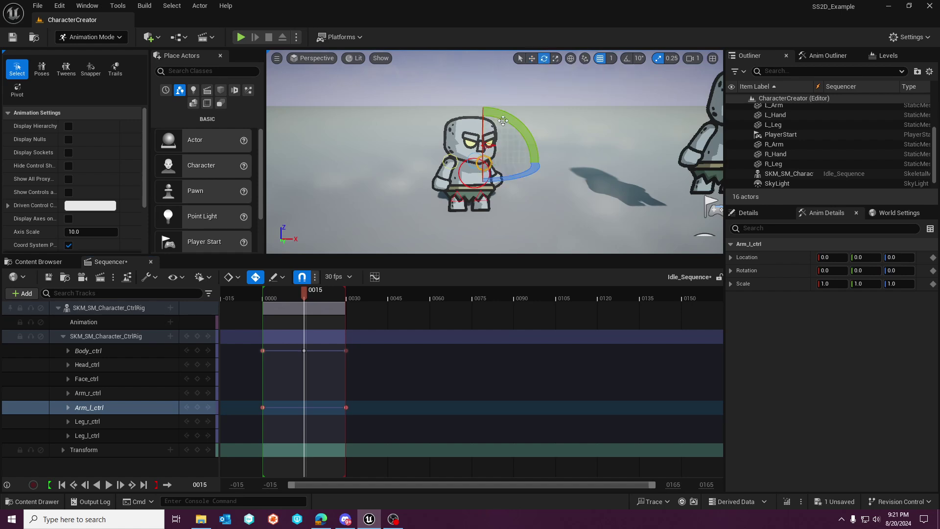
left_click_drag(514, 123, 518, 129)
left_click_drag(541, 161, 504, 147)
left_click_drag(305, 294, 265, 296)
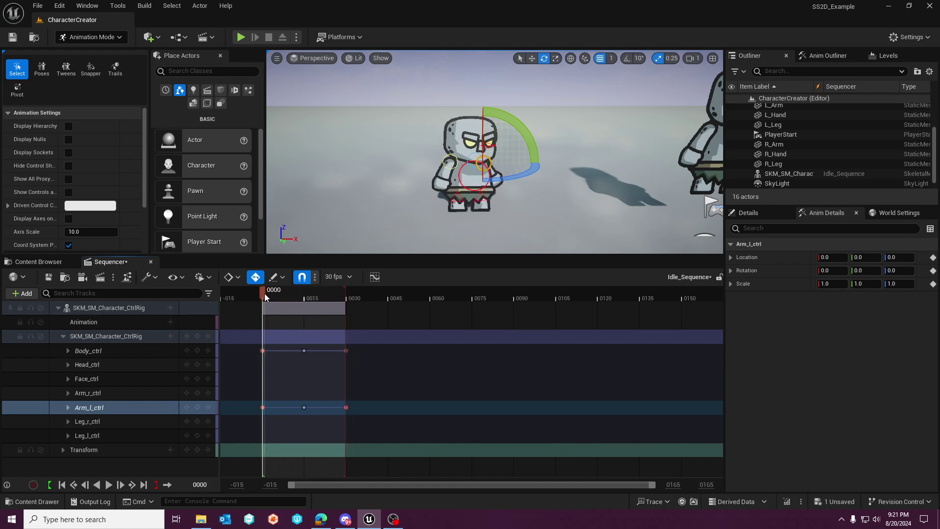
- Enter -1 for Arm_l_ctrl's Location.Y at frames 0 and 30, then scrub to check the motion
double_click(142, 407)
scroll(158, 360, "down", 2)
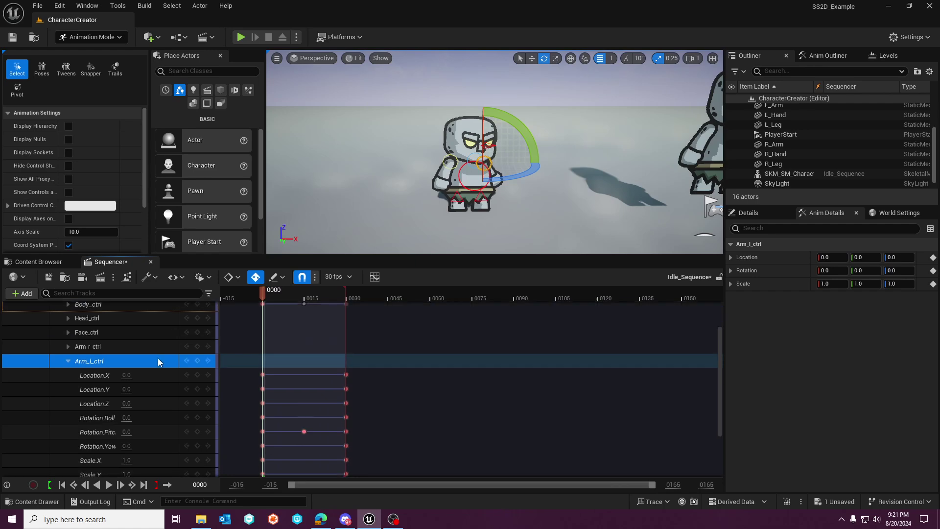
left_click(126, 390)
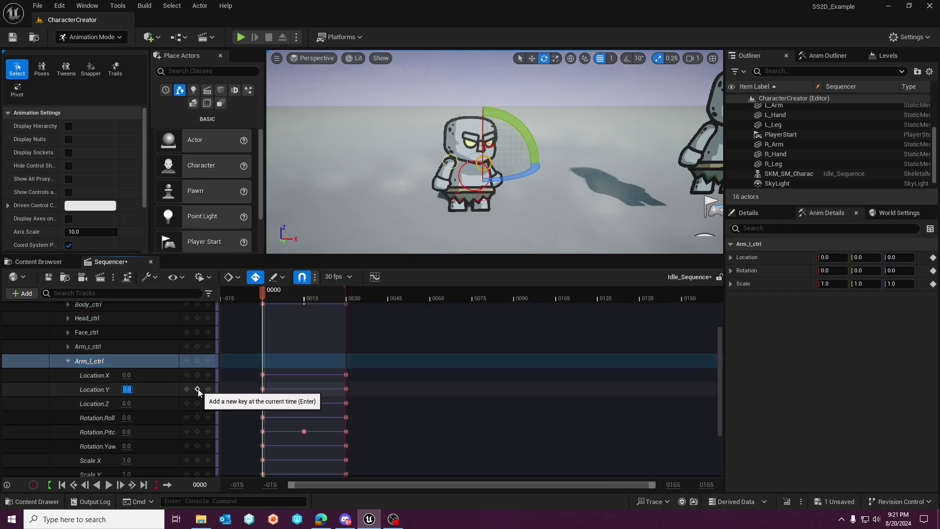
type("-")
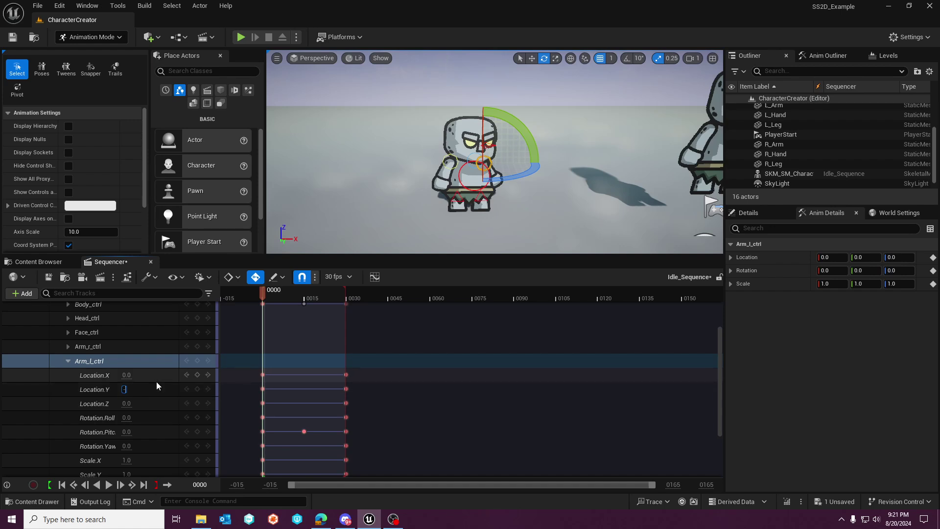
type("1")
key("Return")
left_click_drag(265, 296, 349, 294)
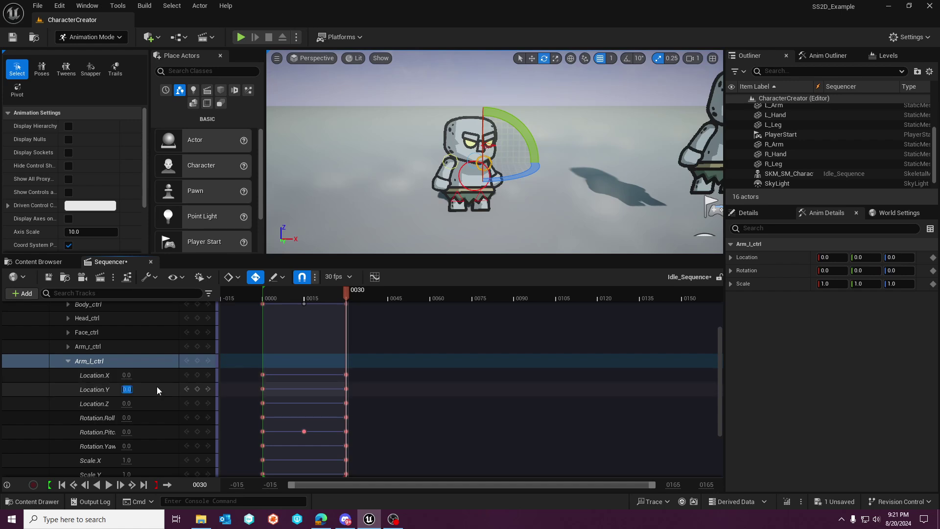
type("-1")
key("Return")
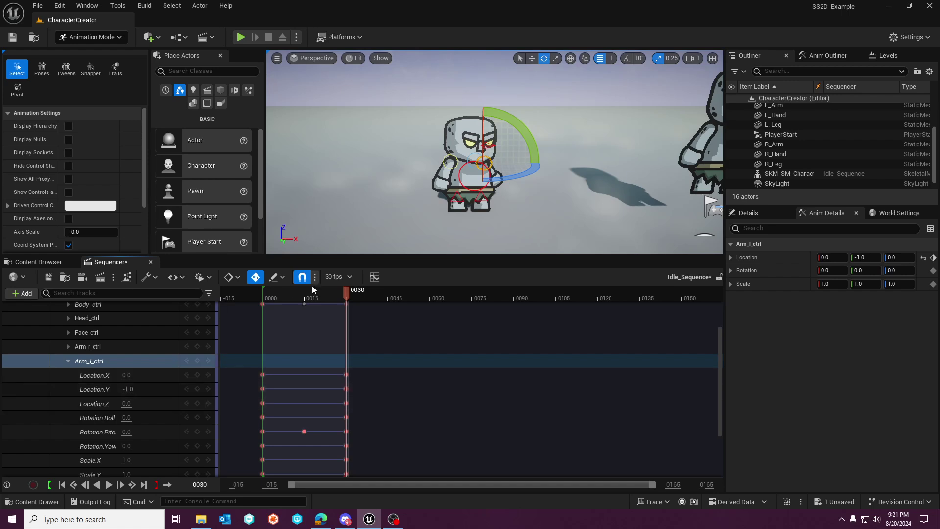
left_click_drag(350, 293, 262, 286)
- Collapse the left arm channels and key Arm_r_ctrl at frames 0000 and 0029
left_click(69, 361)
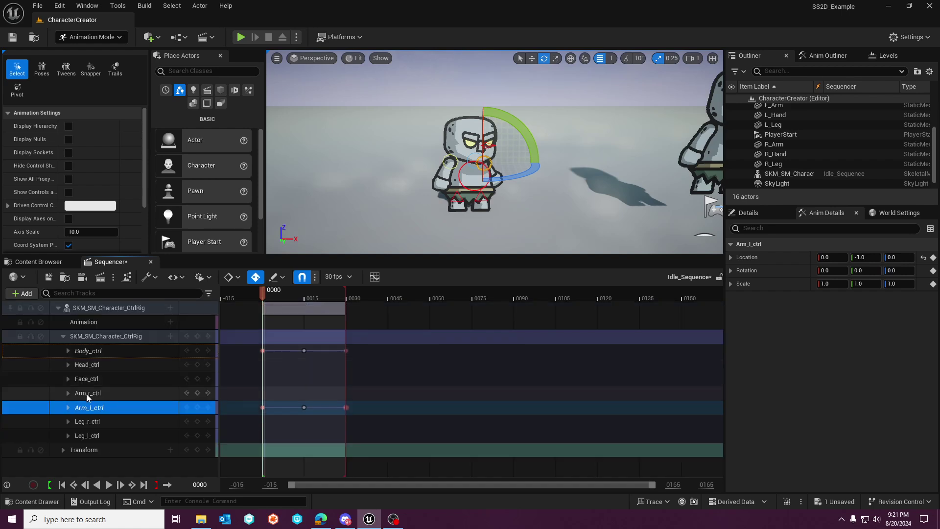
left_click(451, 162)
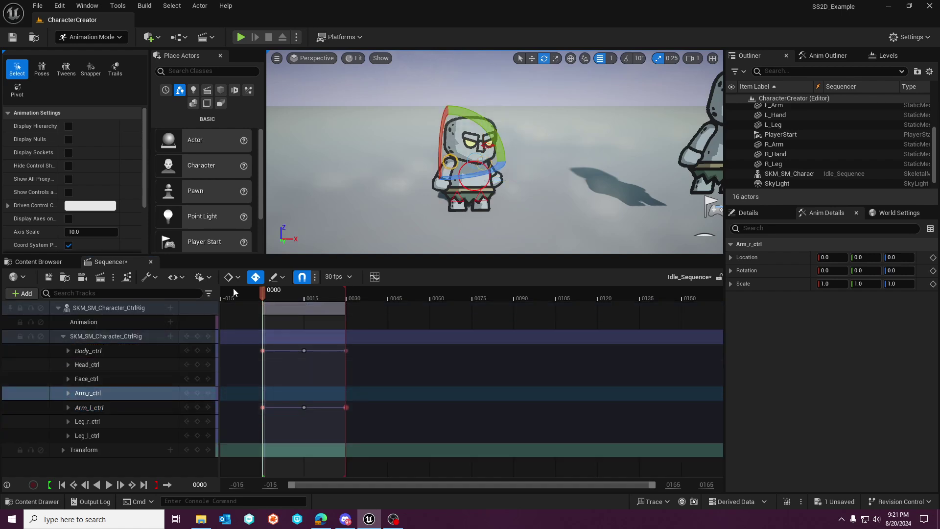
left_click(197, 393)
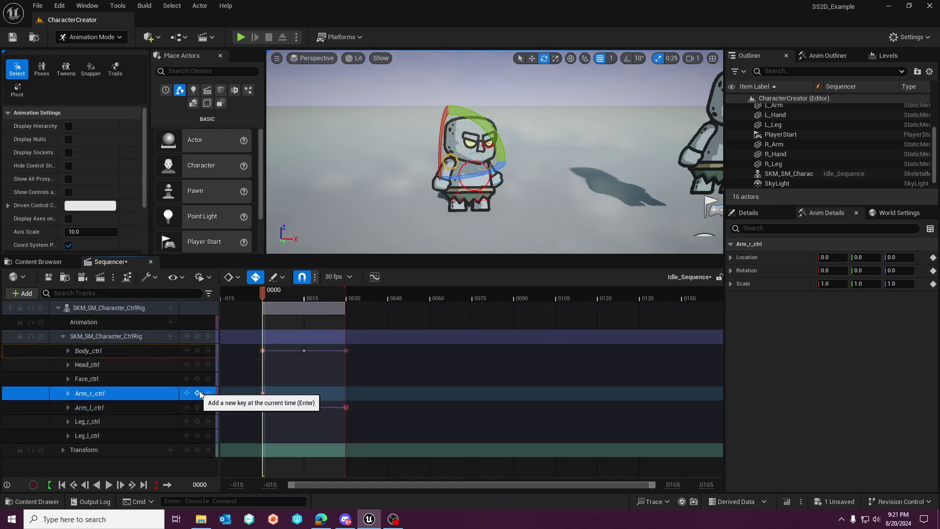
left_click_drag(269, 294, 305, 296)
left_click(197, 393)
- Rotate the right arm about -2.98 at frame 0015 and preview the swing
left_click(197, 394)
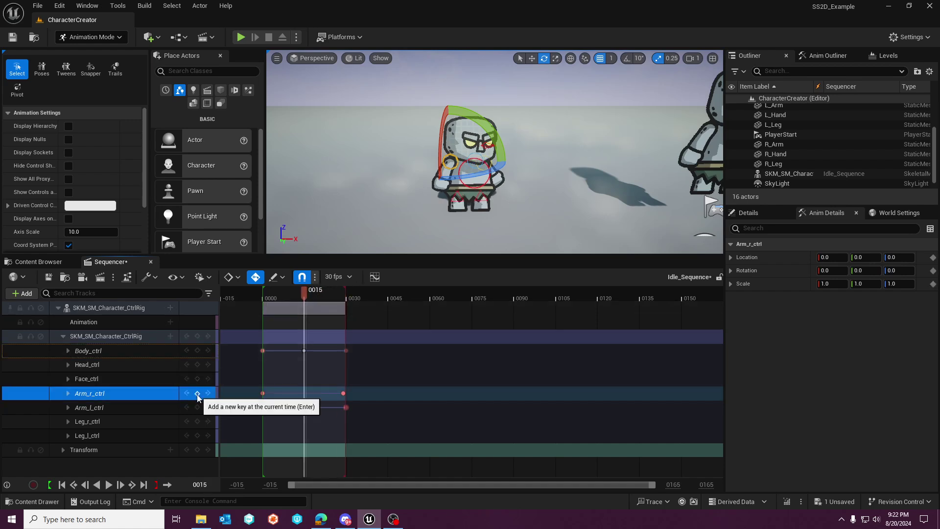
left_click_drag(453, 129, 453, 129)
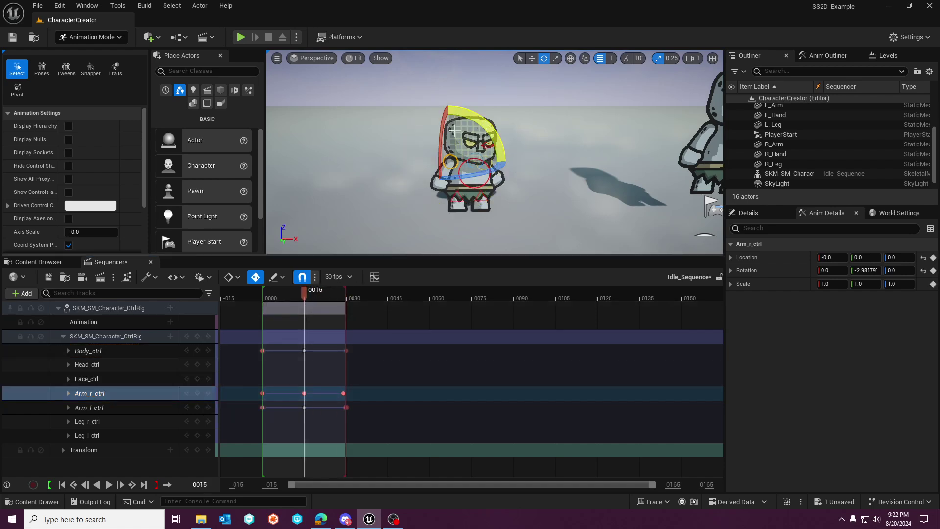
left_click(73, 484)
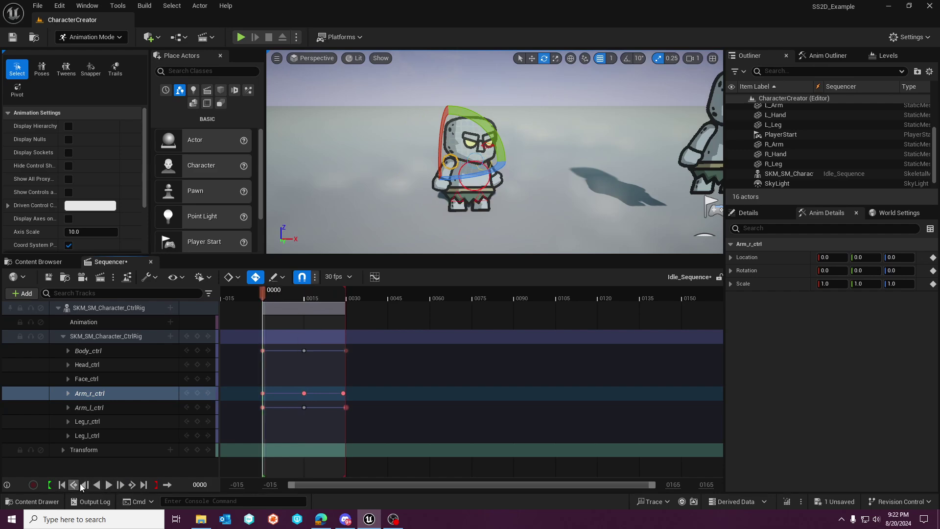
left_click(108, 484)
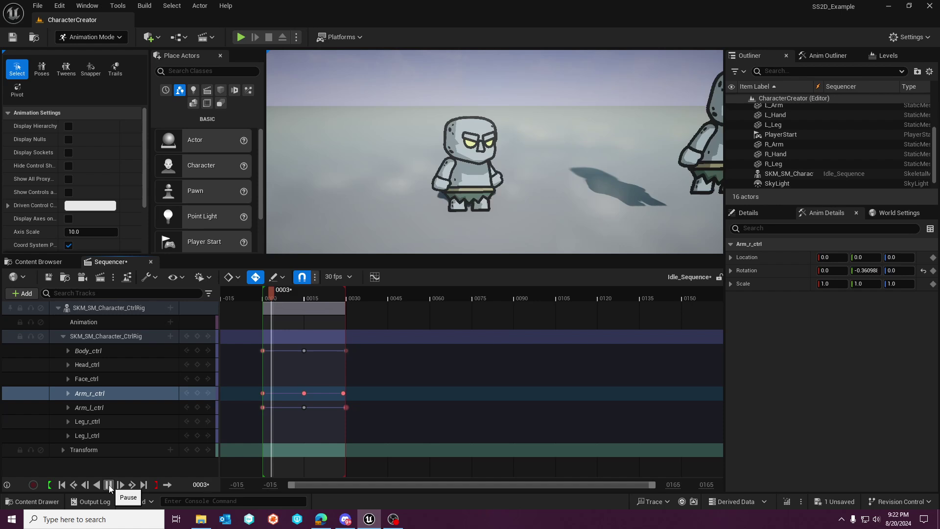
left_click(108, 485)
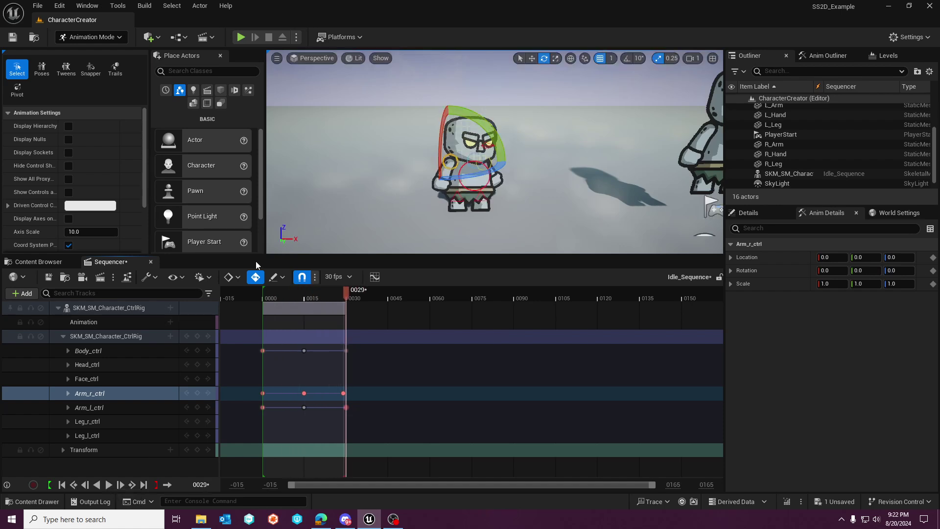
- Switch to Translate, select Head_ctrl, and key it at frame 0000 and the loop end
left_click(494, 129)
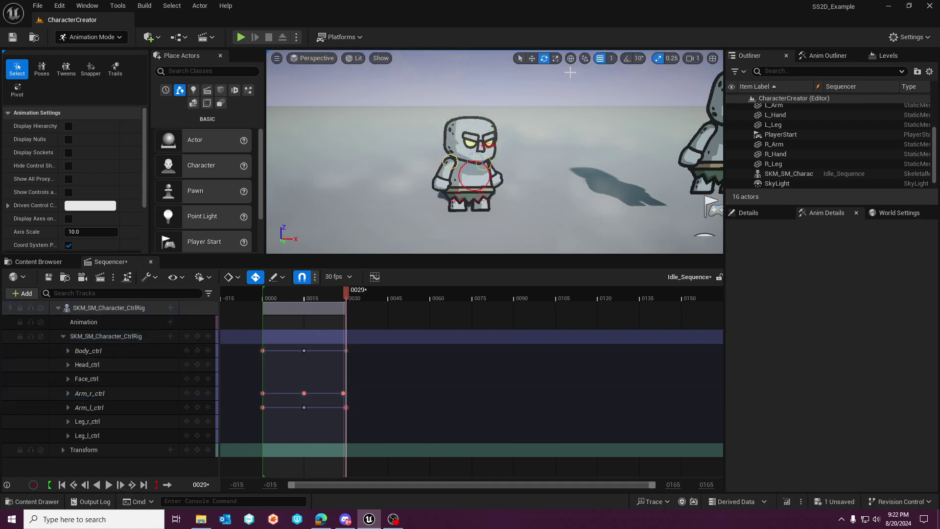
left_click(532, 59)
left_click(483, 162)
left_click(476, 161)
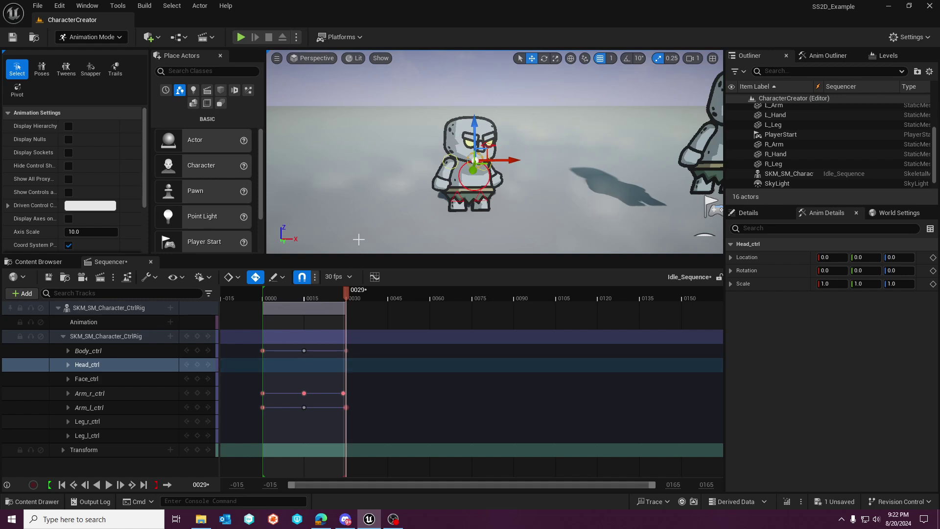
left_click_drag(346, 292, 306, 299)
left_click(198, 364)
left_click(198, 365)
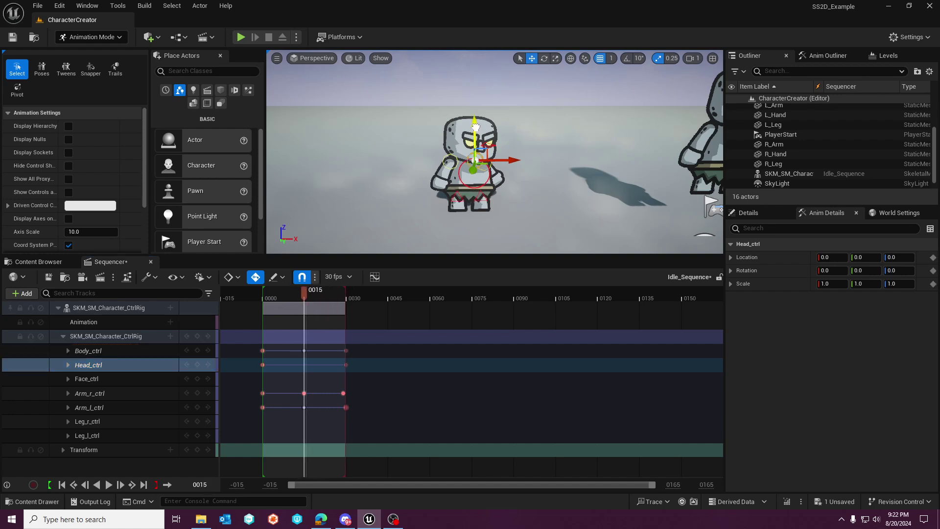
- Lower the head to Location Z -6 at frame 0015 and preview the head bob
left_click_drag(476, 127, 475, 129)
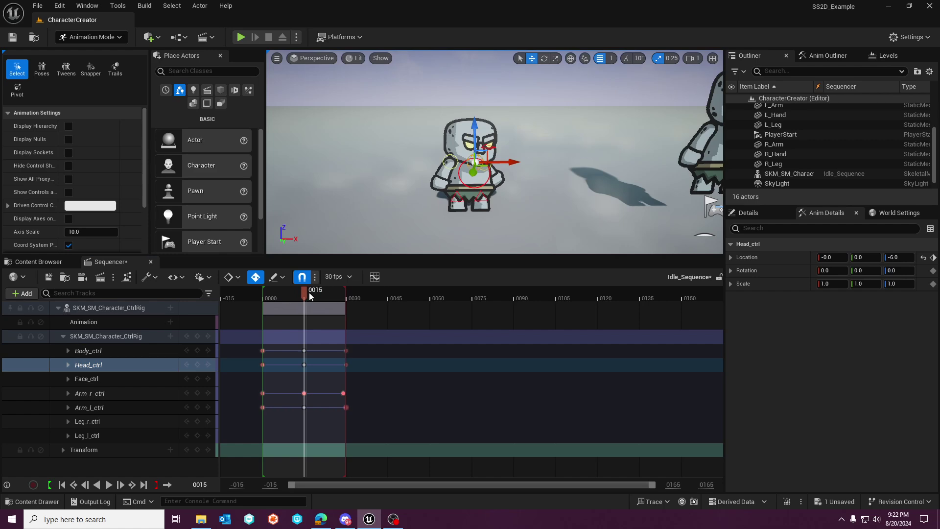
left_click_drag(309, 296, 263, 305)
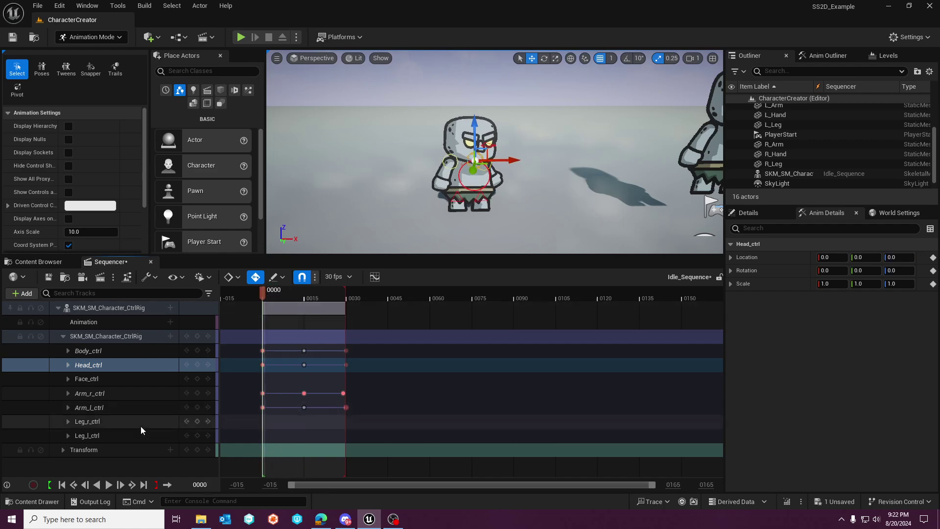
left_click(108, 485)
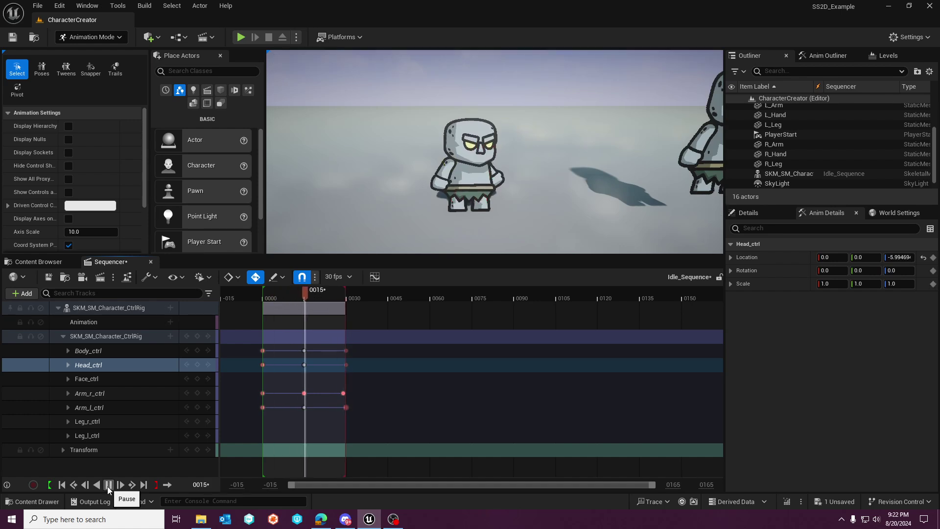
left_click(108, 486)
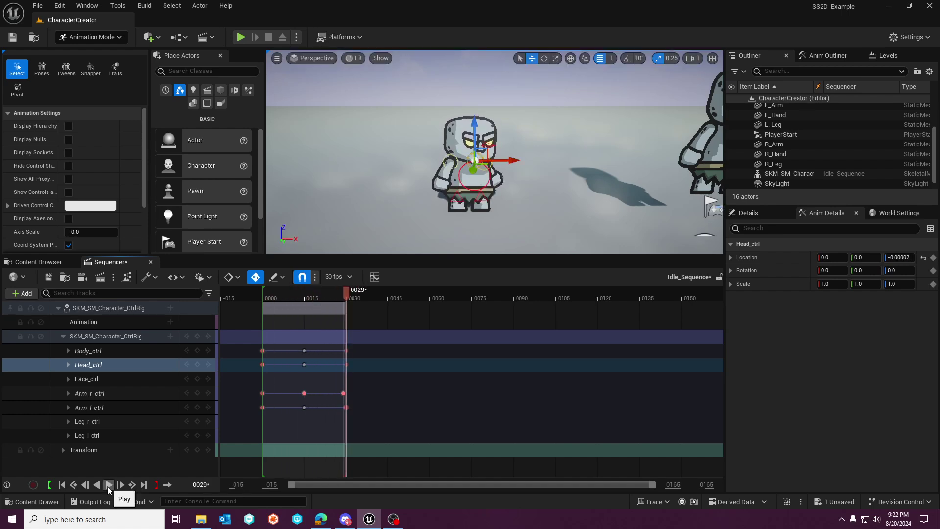
- Start a linked animation sequence from the SKM_SM_Character_CtrlRig track, saving to Golem/Animations
left_click(127, 309)
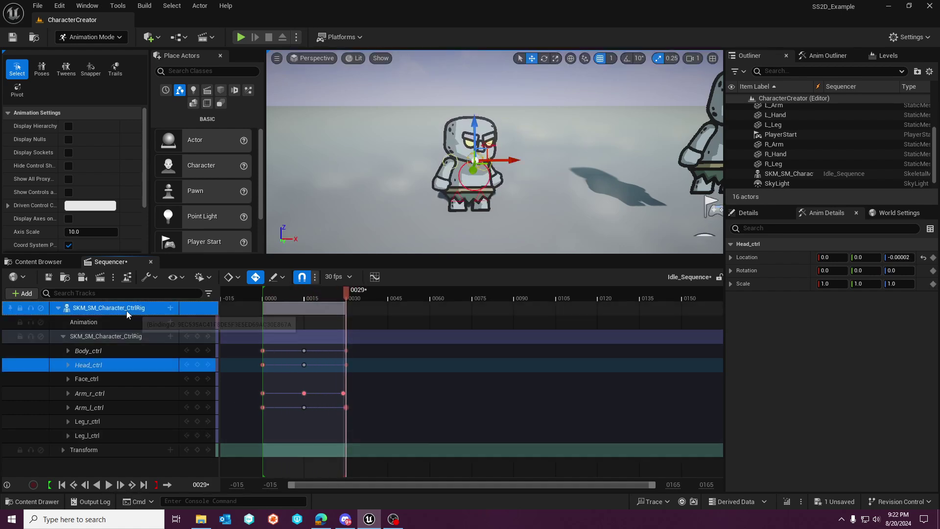
right_click(126, 310)
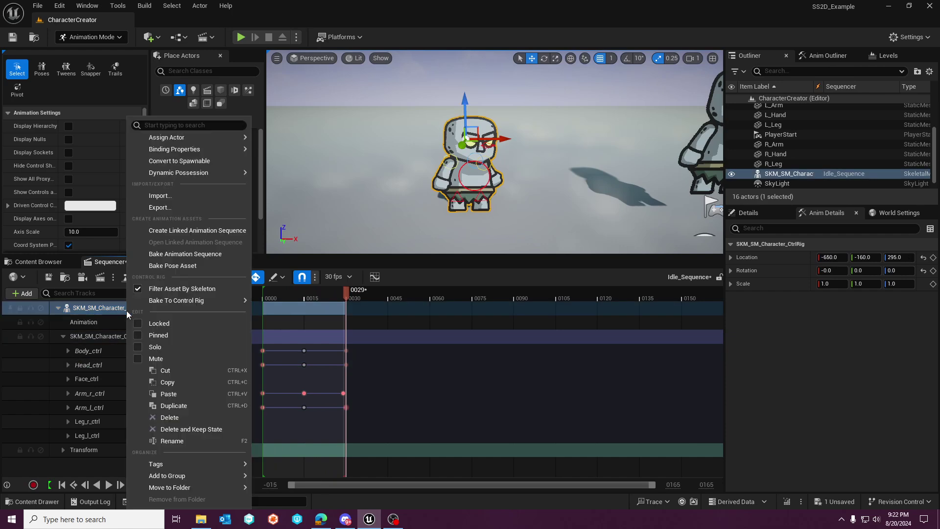
left_click(187, 231)
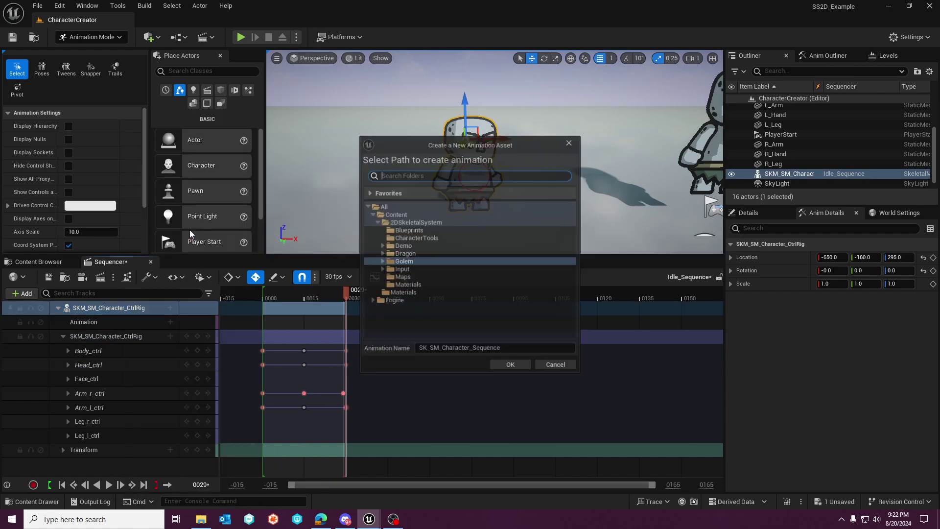
left_click(381, 262)
left_click(414, 269)
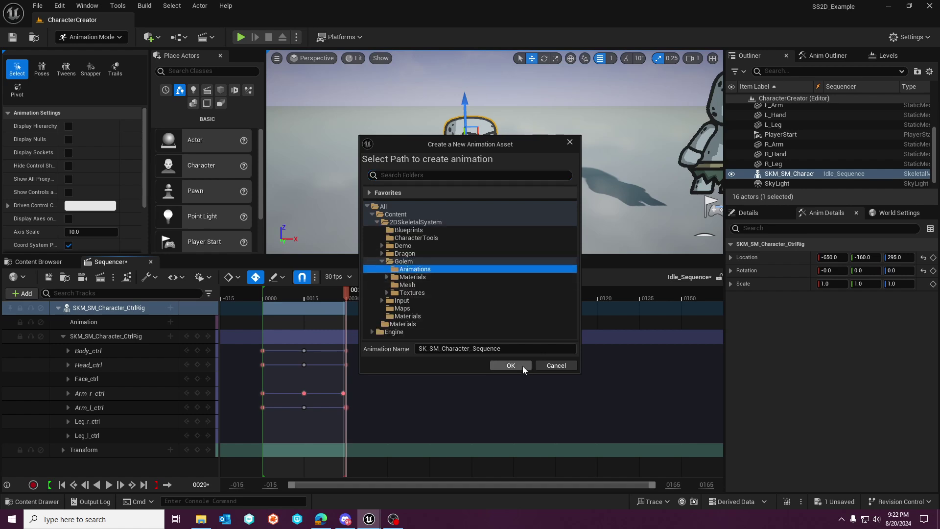
- Name the animation Idle_Anim2 and export the keyed loop into it
left_click(517, 349)
type("Idle")
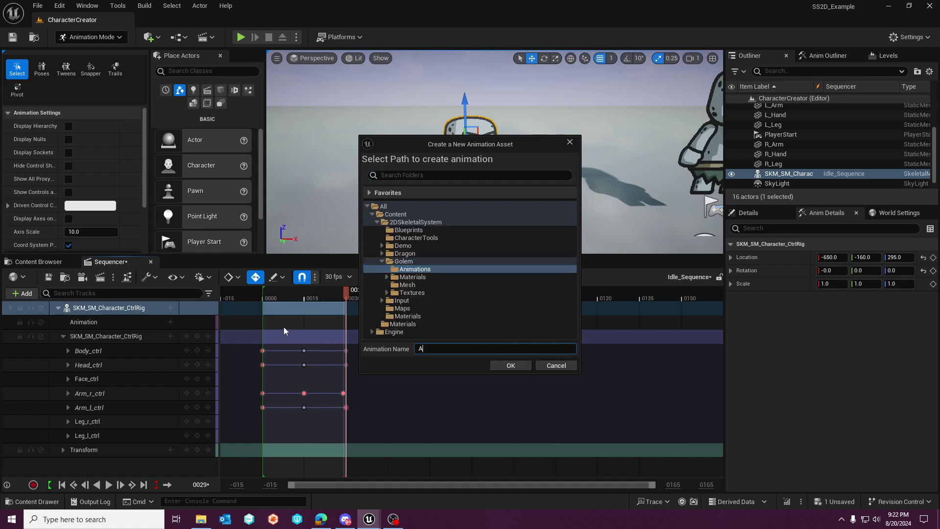
key("BackSpace")
key("BackSpace")
key("BackSpace")
key("BackSpace")
type("Idle")
left_click(504, 362)
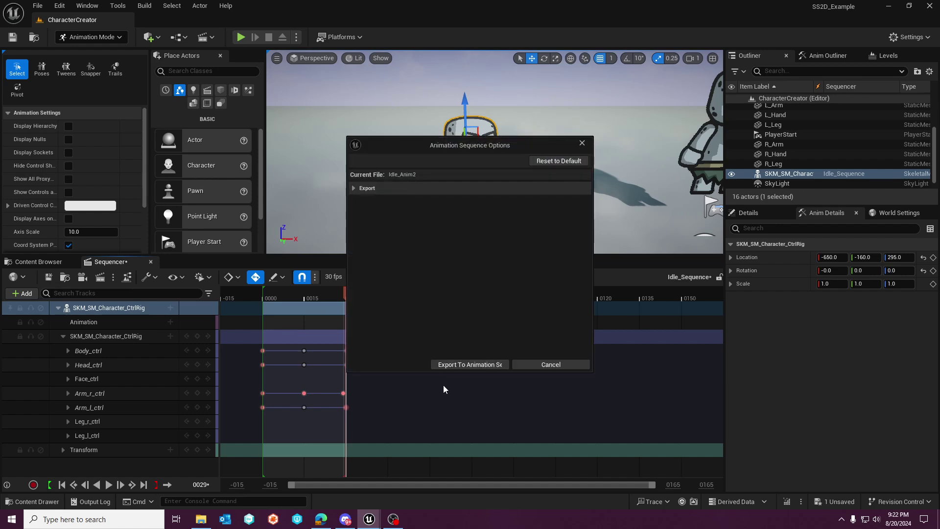
left_click(469, 362)
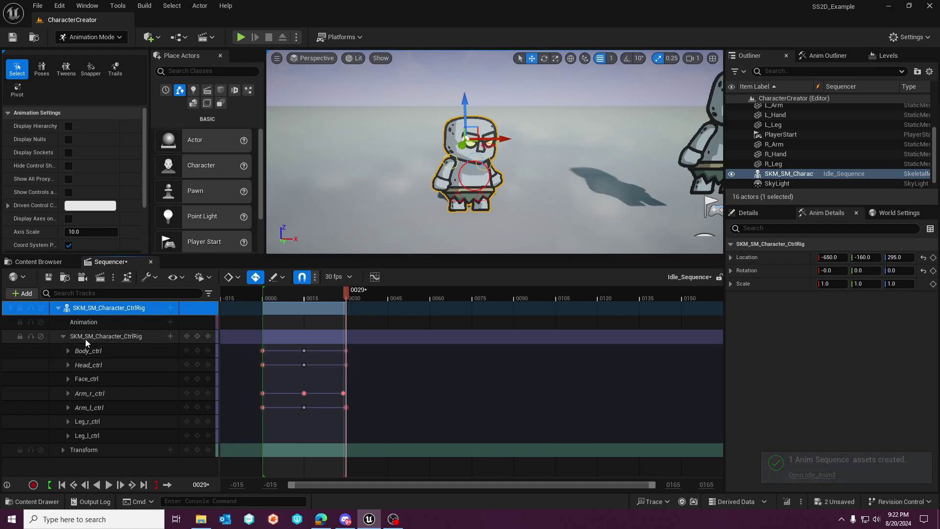
- Open the track's linked Idle_Anim2 animation, then open Anim_Idle to compare against it
right_click(92, 307)
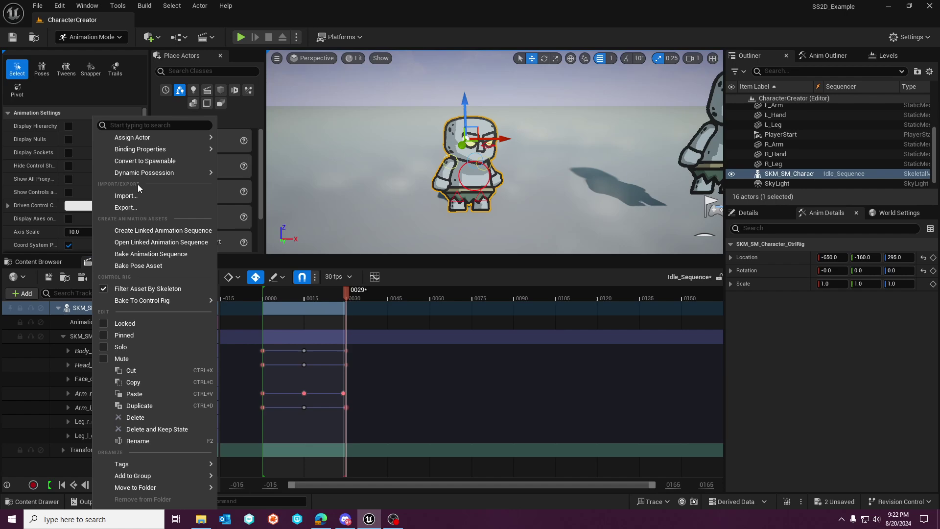
left_click(145, 242)
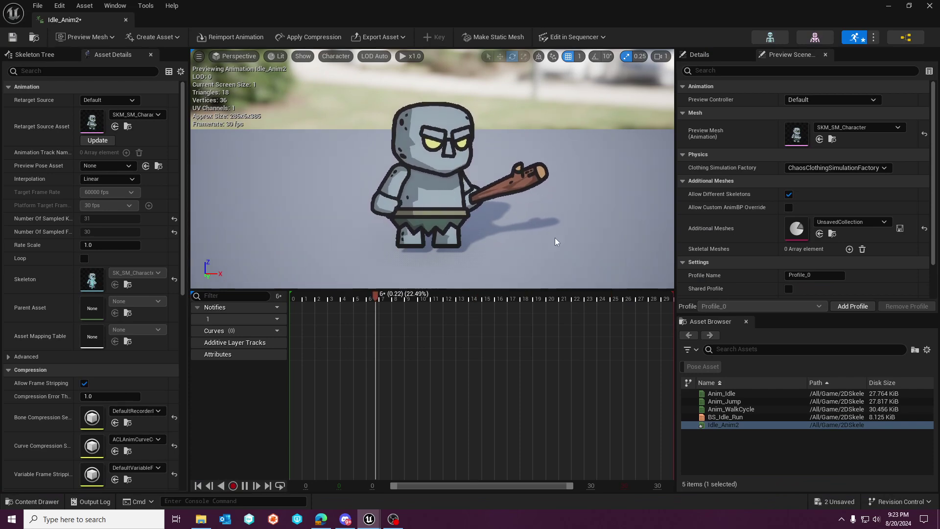
left_click(736, 393)
double_click(736, 393)
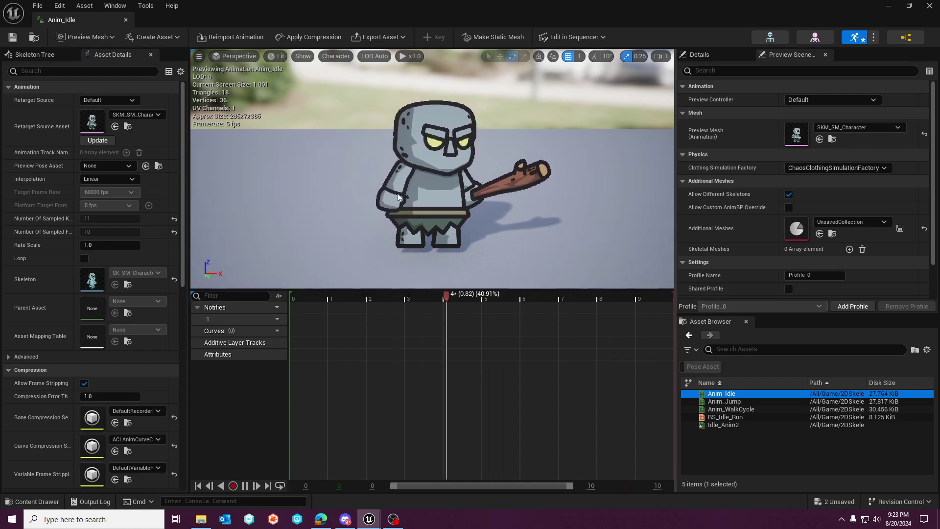
- Return to Idle_Anim2, save it, and close its animation editor
double_click(725, 425)
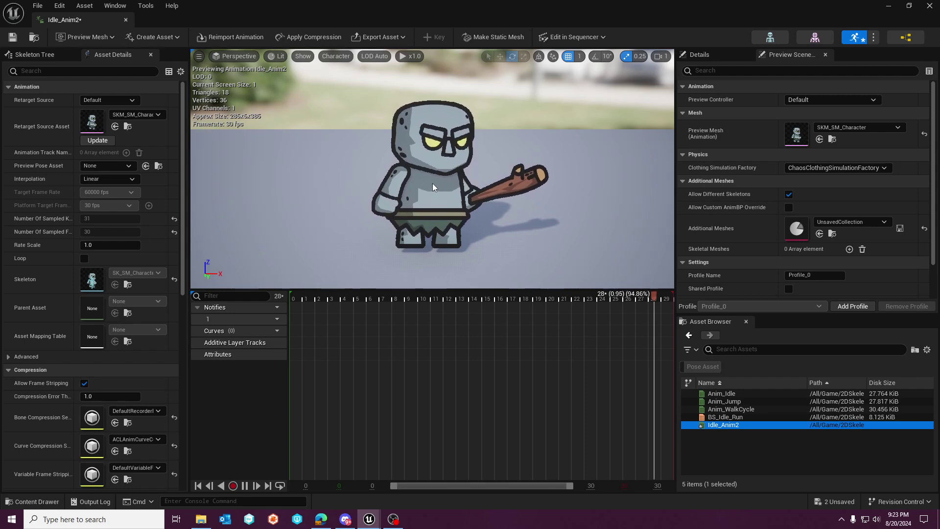
left_click(13, 36)
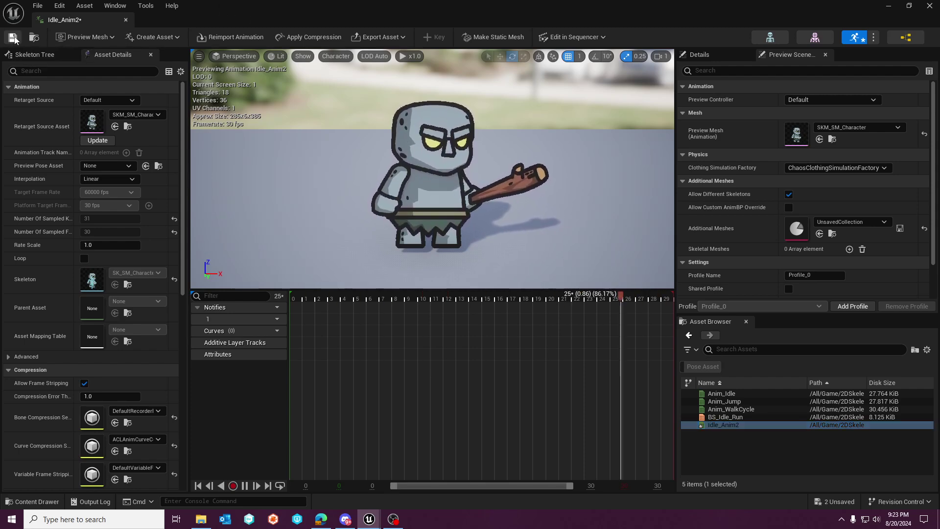
left_click(126, 20)
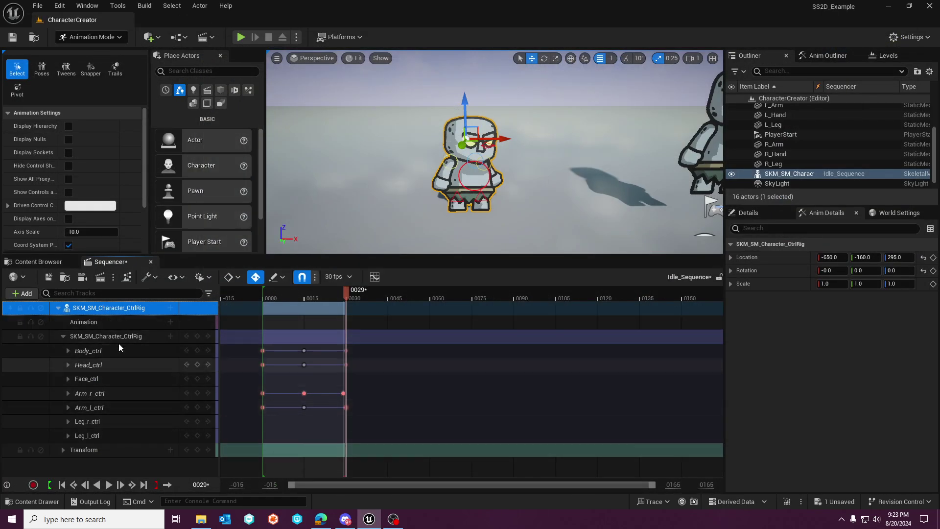
- Save Idle_Sequence and show the CharacterTools folder in the Content Browser
left_click(52, 277)
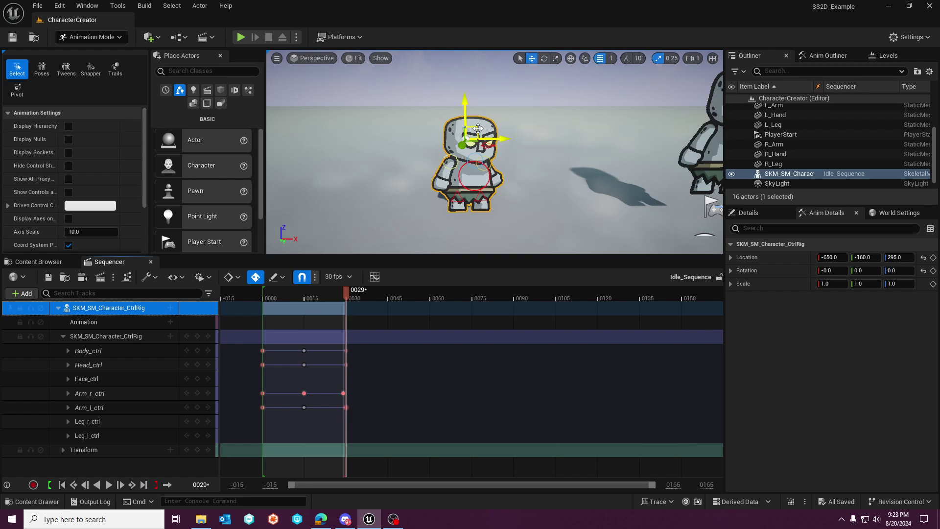
left_click(66, 261)
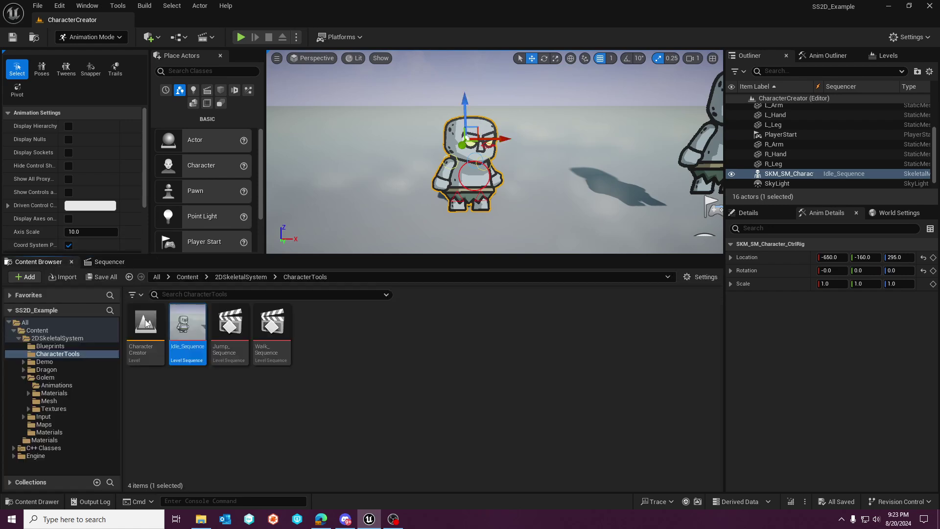